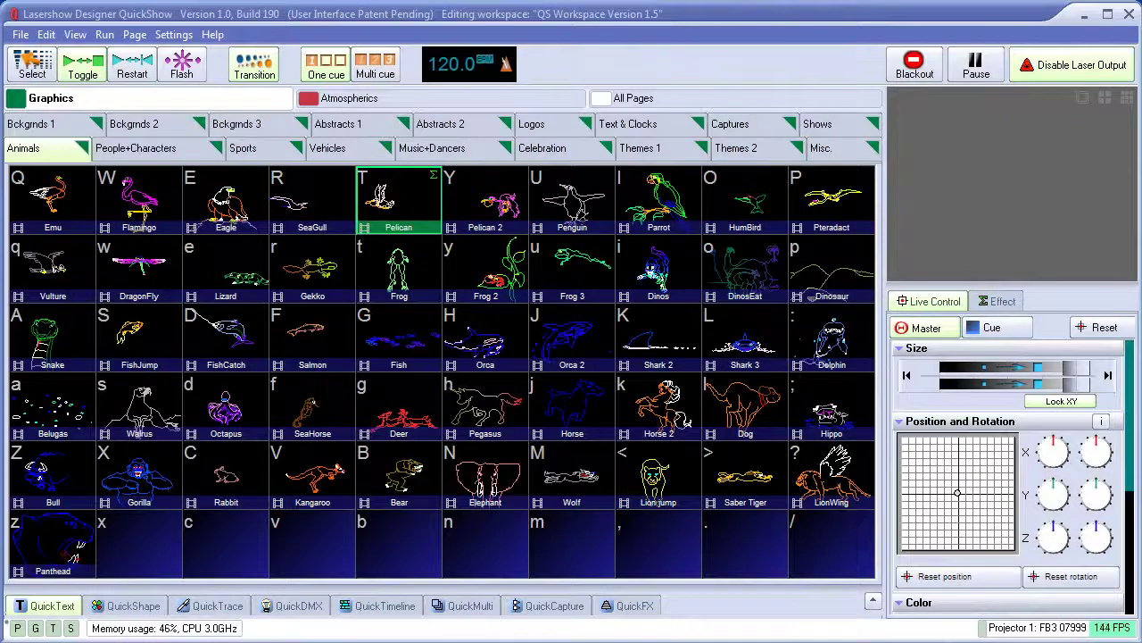
Step: Play the Orca, Orca 2, Horse and Elephant cues in turn, then trigger FishCatch with Shift+D
{"action": "left_click", "coordinate": [493, 342]}
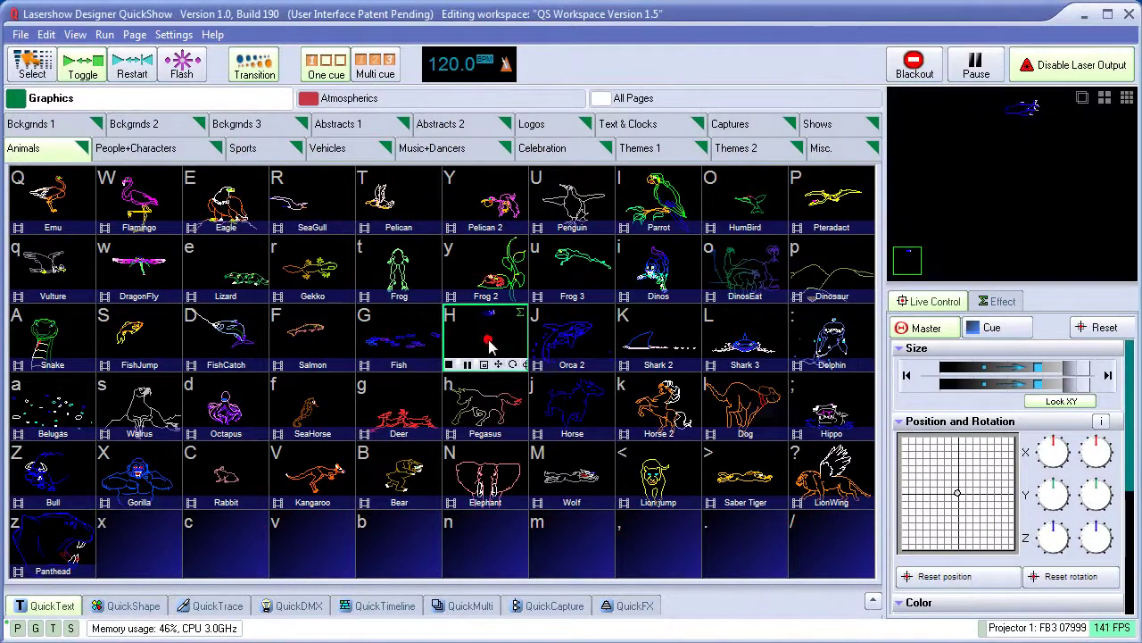
{"action": "left_click", "coordinate": [598, 339]}
{"action": "left_click", "coordinate": [598, 429]}
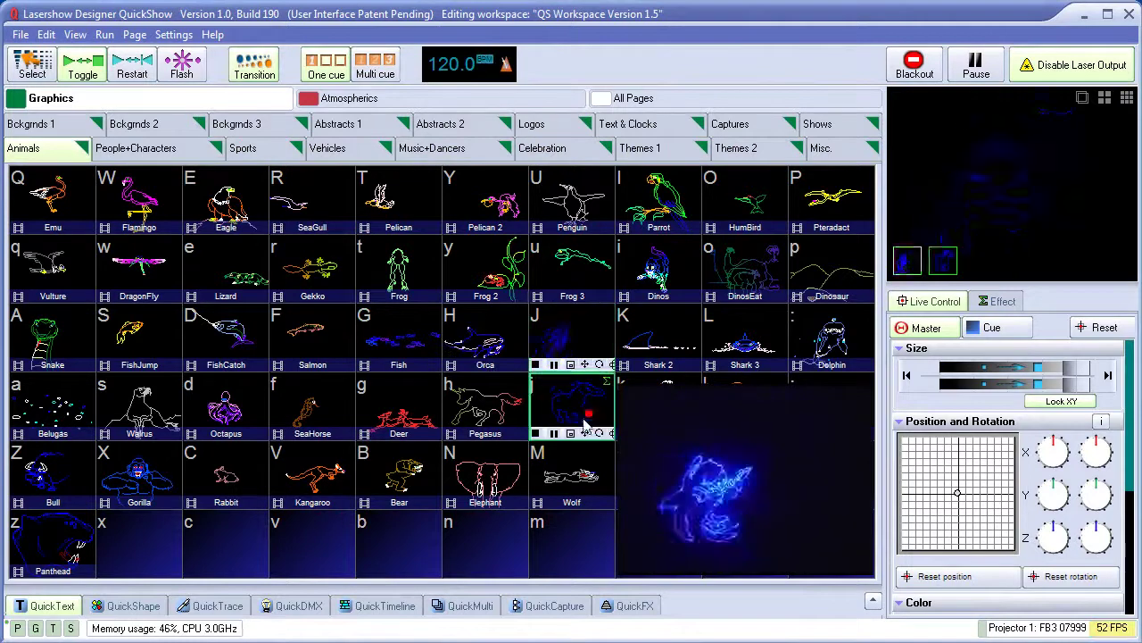
{"action": "left_click", "coordinate": [487, 473]}
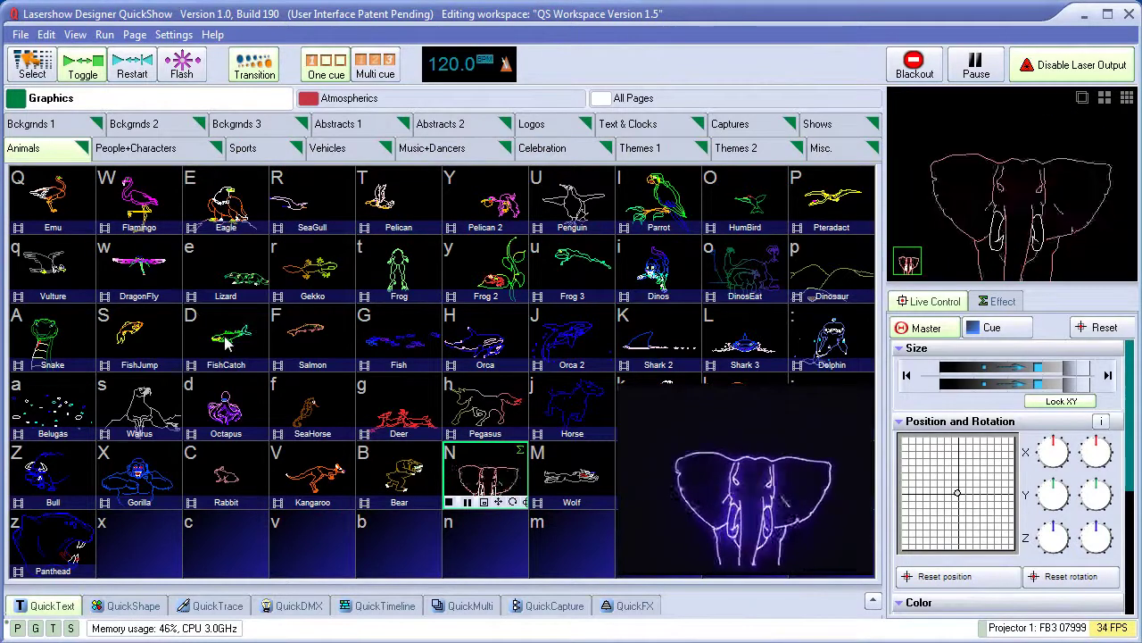
{"action": "key", "text": "shift+d"}
Step: Play the Panthead cue, then enlarge it, raise it and rotate it around Z
{"action": "left_click", "coordinate": [49, 547]}
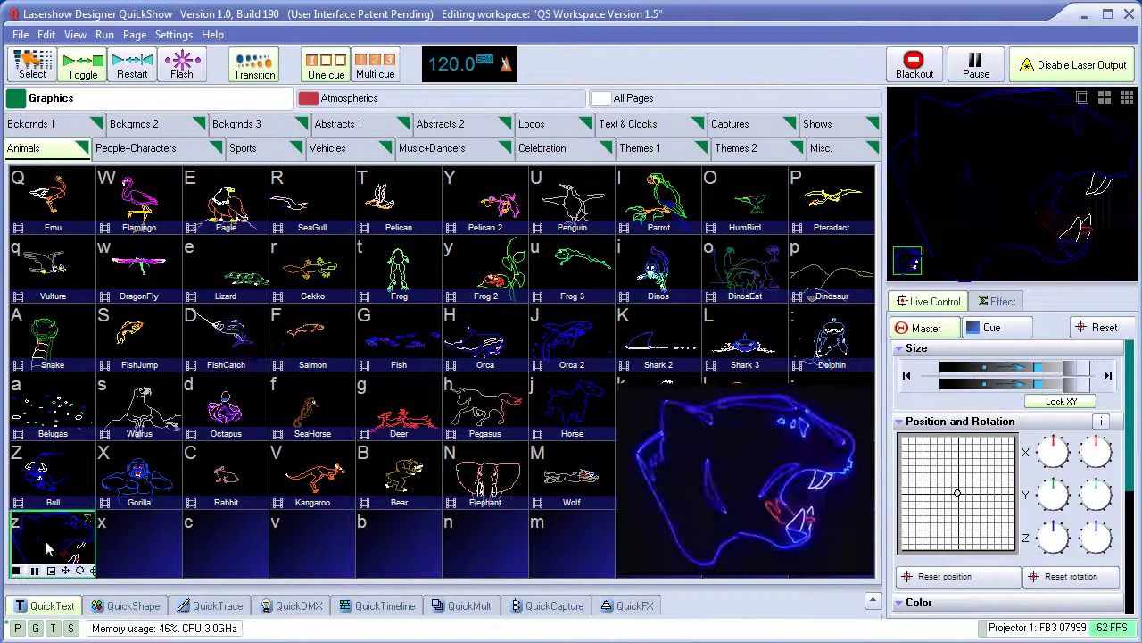
{"action": "left_click_drag", "start_coordinate": [1037, 368], "coordinate": [1085, 372]}
{"action": "mouse_move", "coordinate": [960, 491]}
{"action": "left_mouse_down"}
{"action": "mouse_move", "coordinate": [957, 443]}
{"action": "mouse_move", "coordinate": [962, 482]}
{"action": "left_mouse_up"}
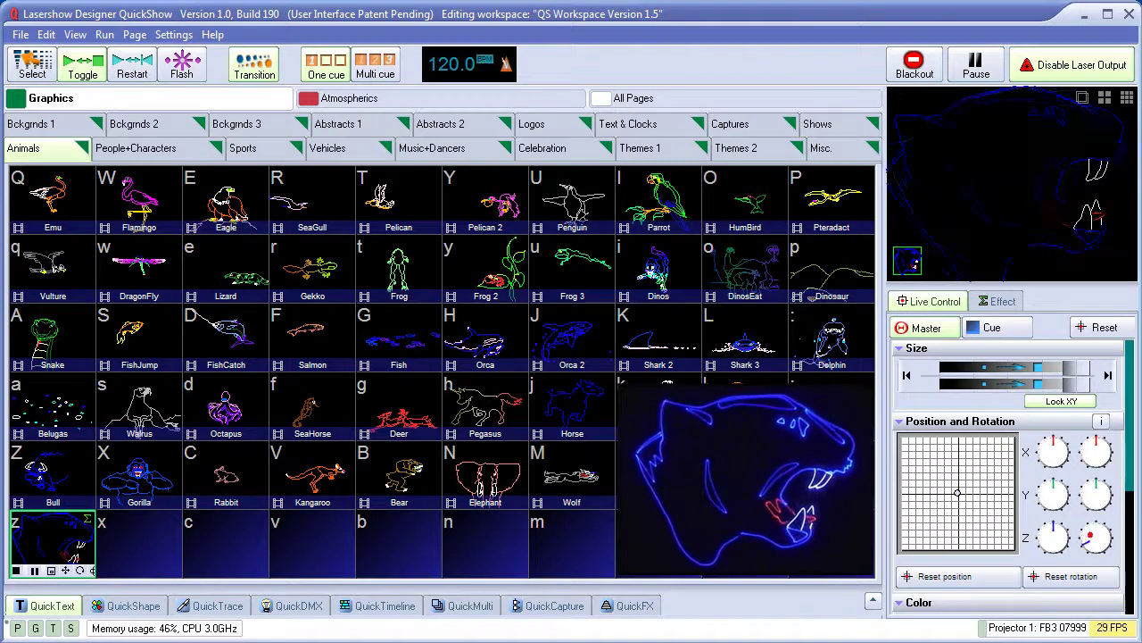
{"action": "left_click_drag", "start_coordinate": [1096, 534], "coordinate": [1100, 544]}
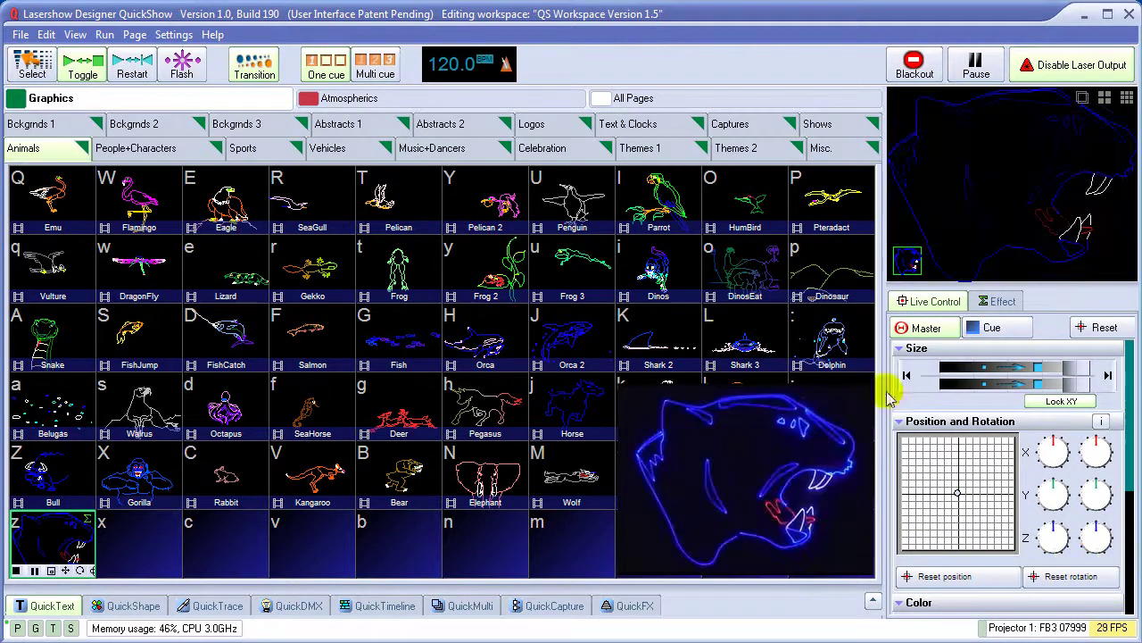
Step: Play the Pelican cue and layer the Waves 2 background from Bckgrnds 1
{"action": "left_click", "coordinate": [413, 208]}
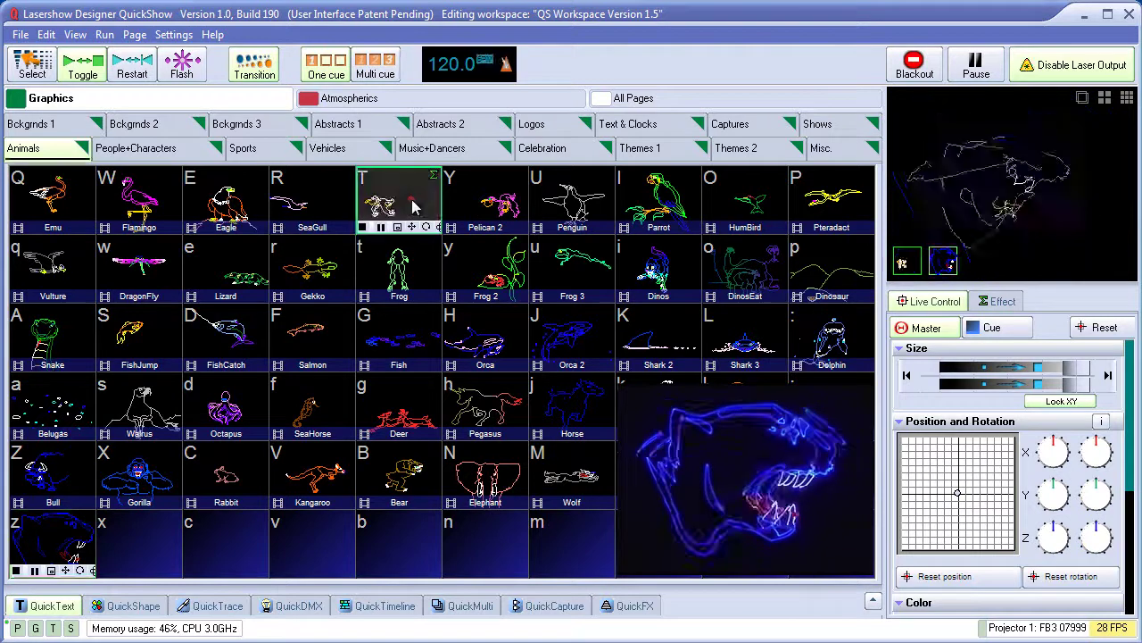
{"action": "left_click", "coordinate": [54, 130]}
{"action": "left_click", "coordinate": [132, 207]}
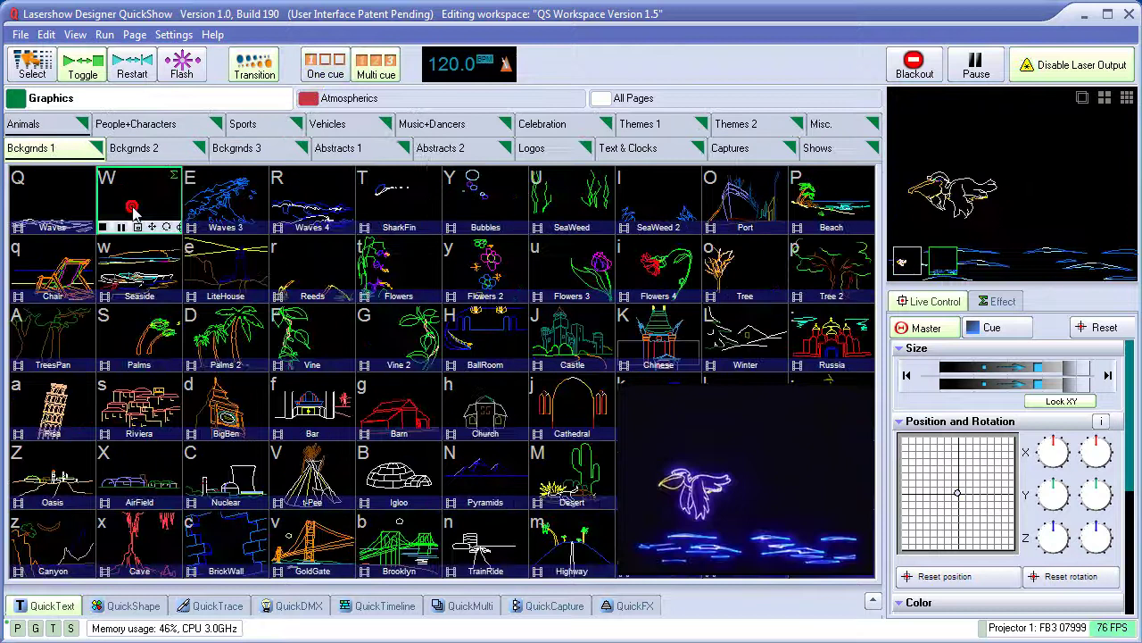
Step: Add the Analog Clock cue from Text & Clocks, then return to the Animals cue page
{"action": "left_click", "coordinate": [665, 148]}
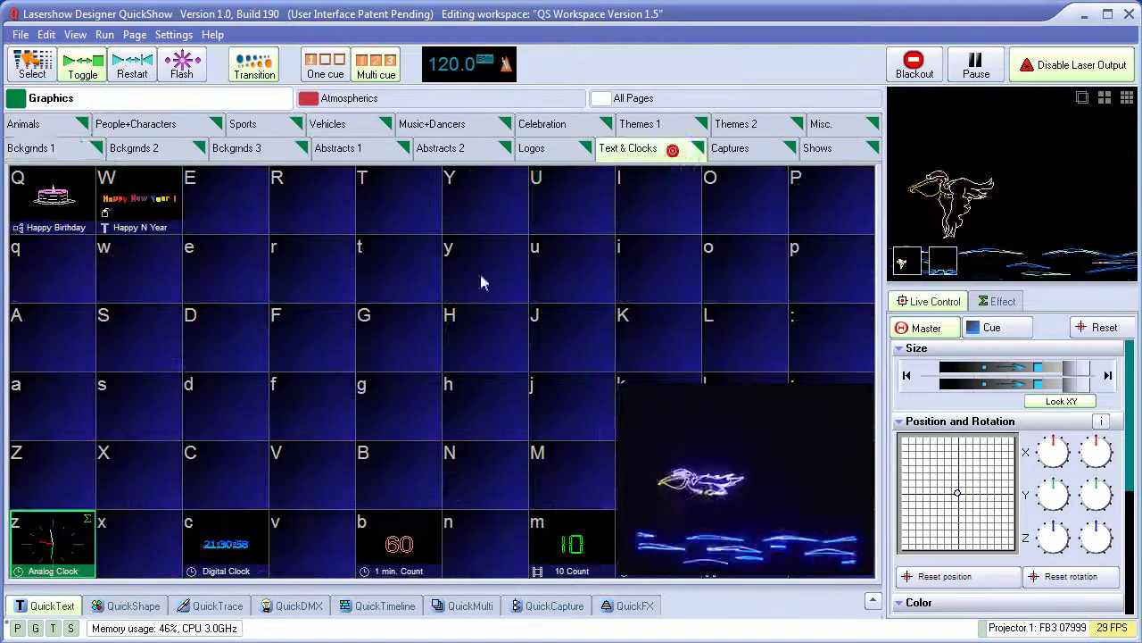
{"action": "left_click", "coordinate": [69, 553]}
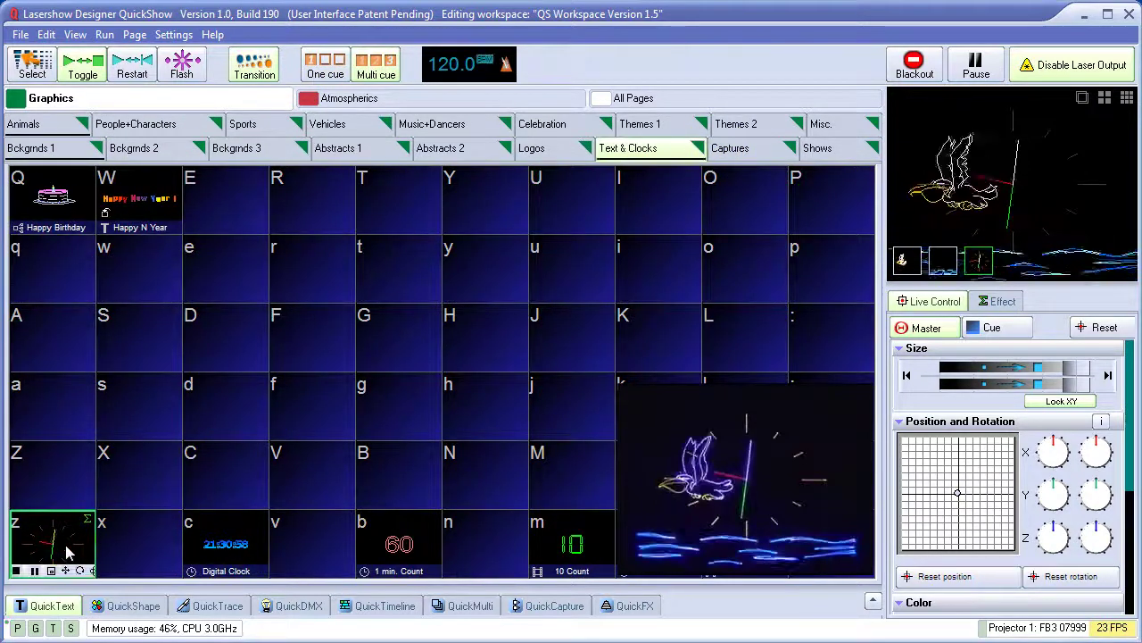
{"action": "left_click", "coordinate": [44, 570]}
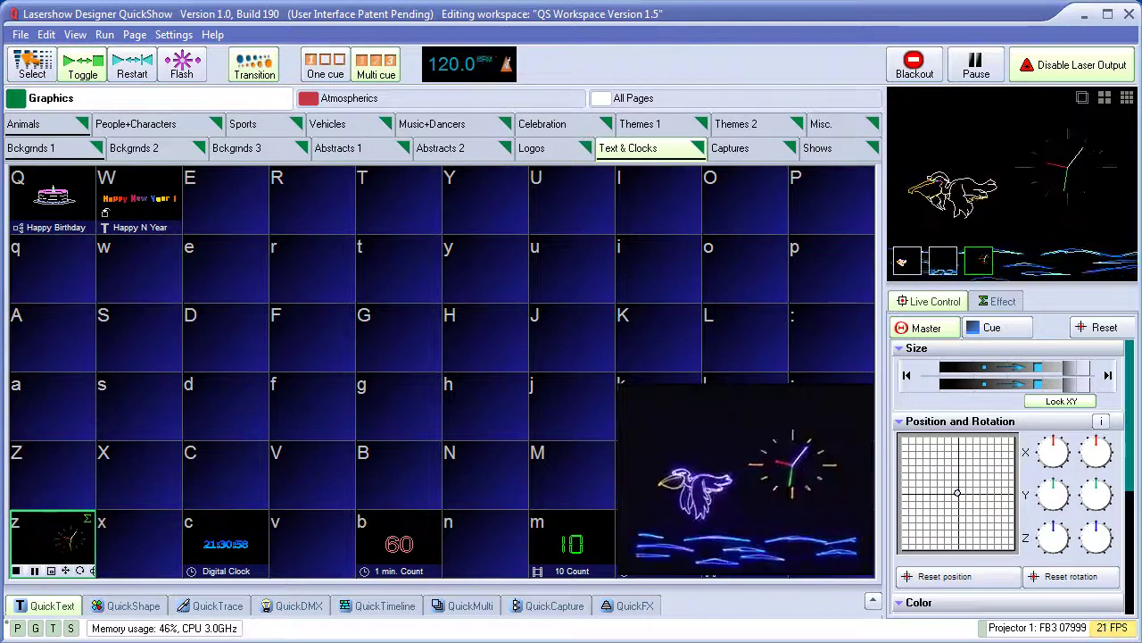
{"action": "left_click", "coordinate": [915, 259]}
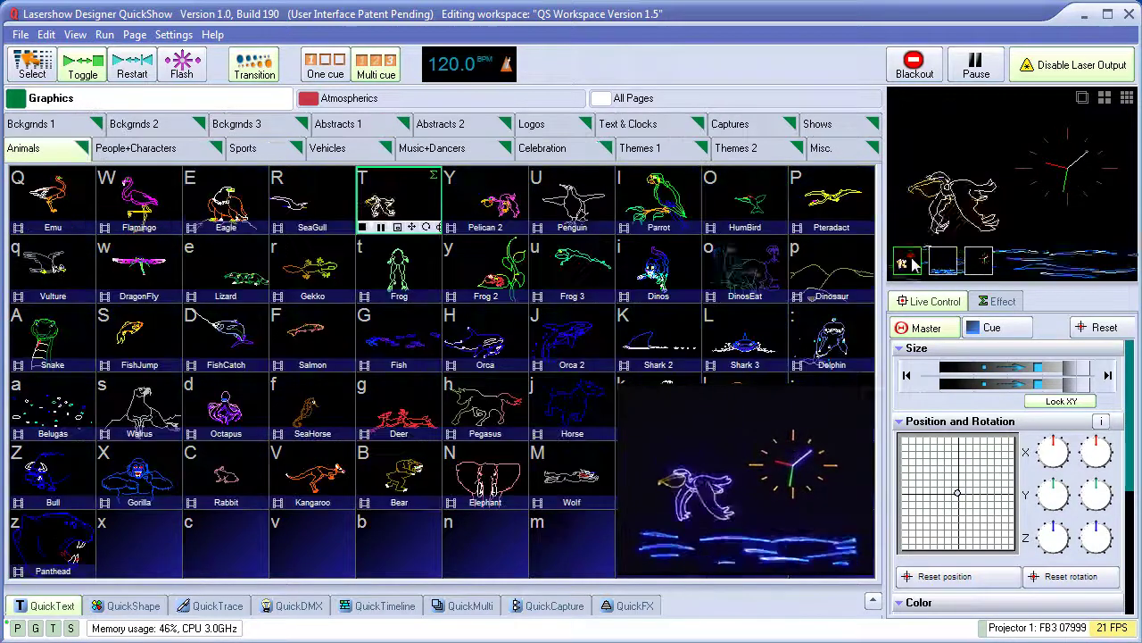
{"action": "left_click", "coordinate": [396, 225]}
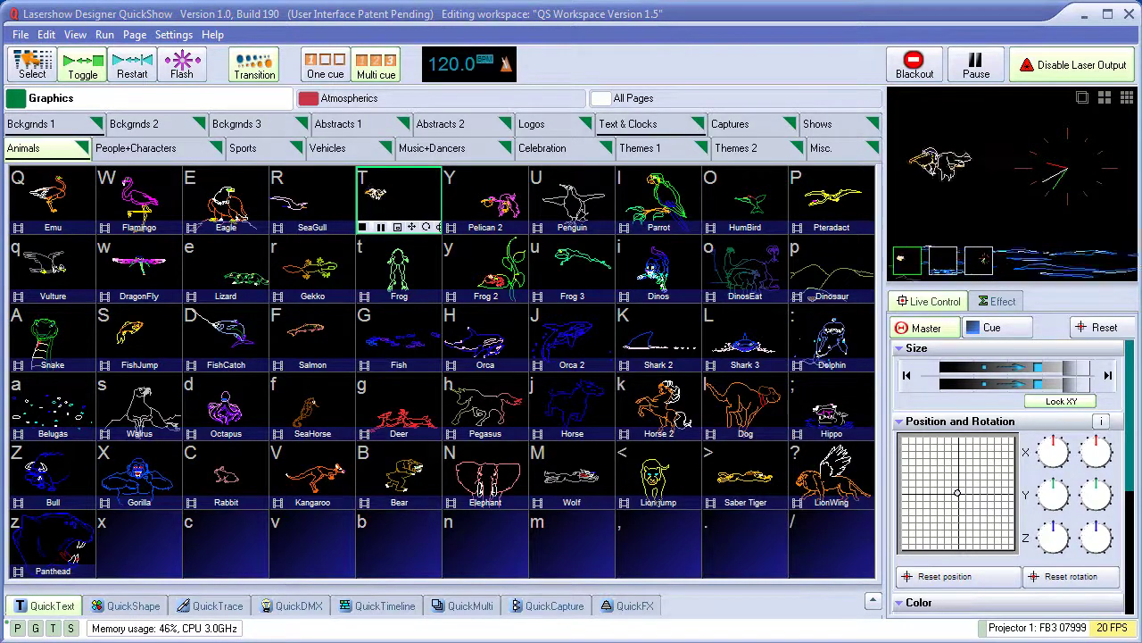
Step: In QuickText, replace the sample text with 'Award Submission' and colour it cyan
{"action": "left_click", "coordinate": [52, 607]}
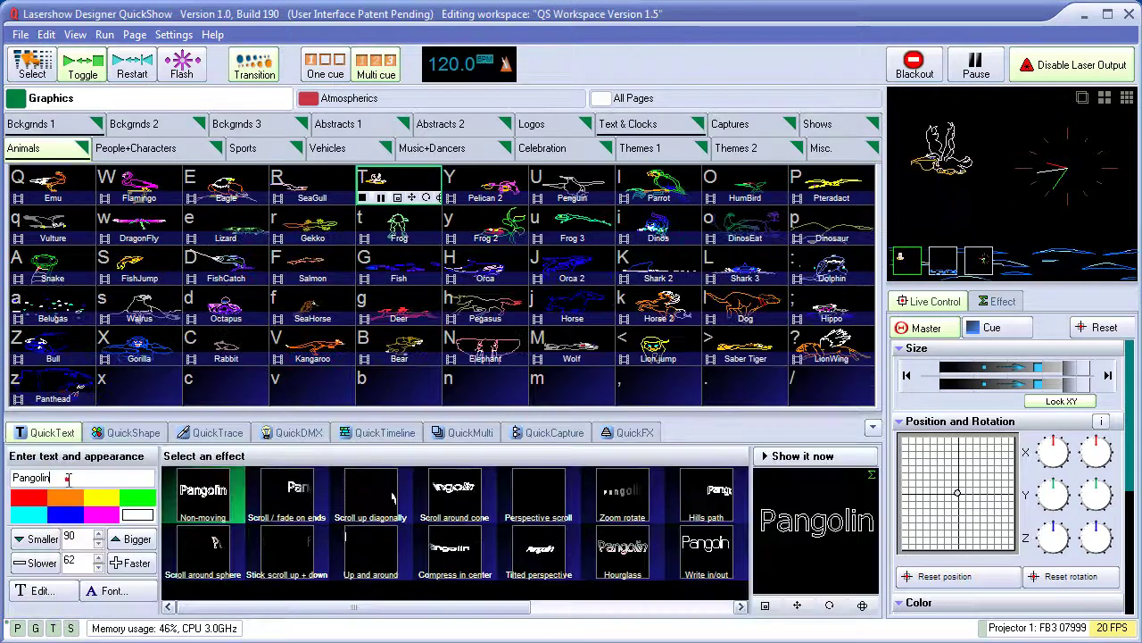
{"action": "double_click", "coordinate": [64, 478]}
{"action": "type", "text": "A"}
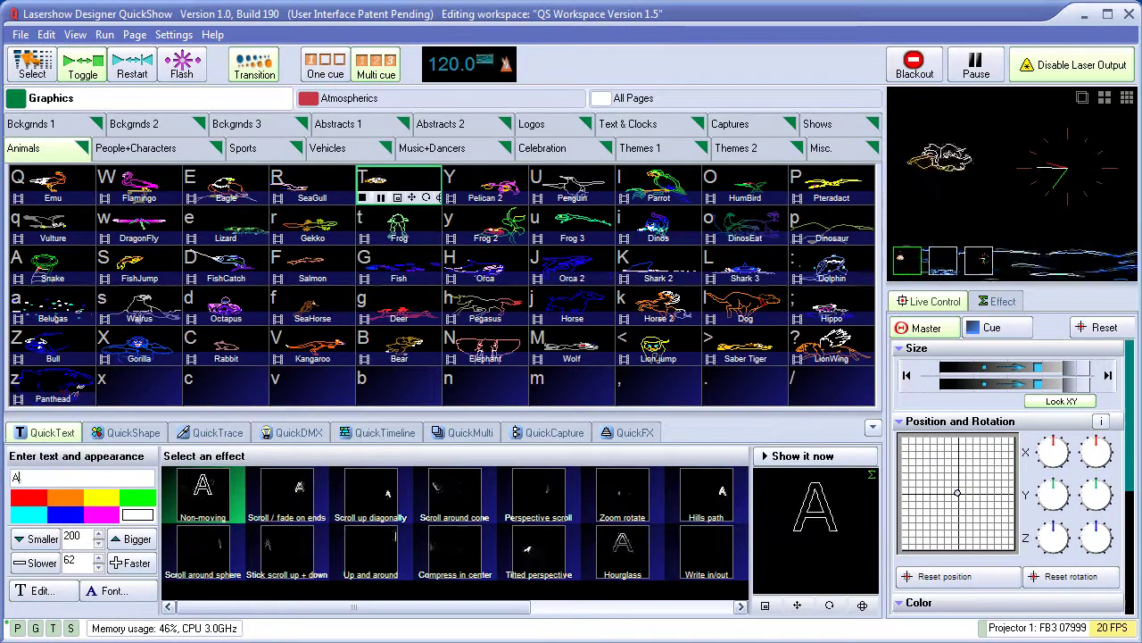
{"action": "type", "text": "ward Su"}
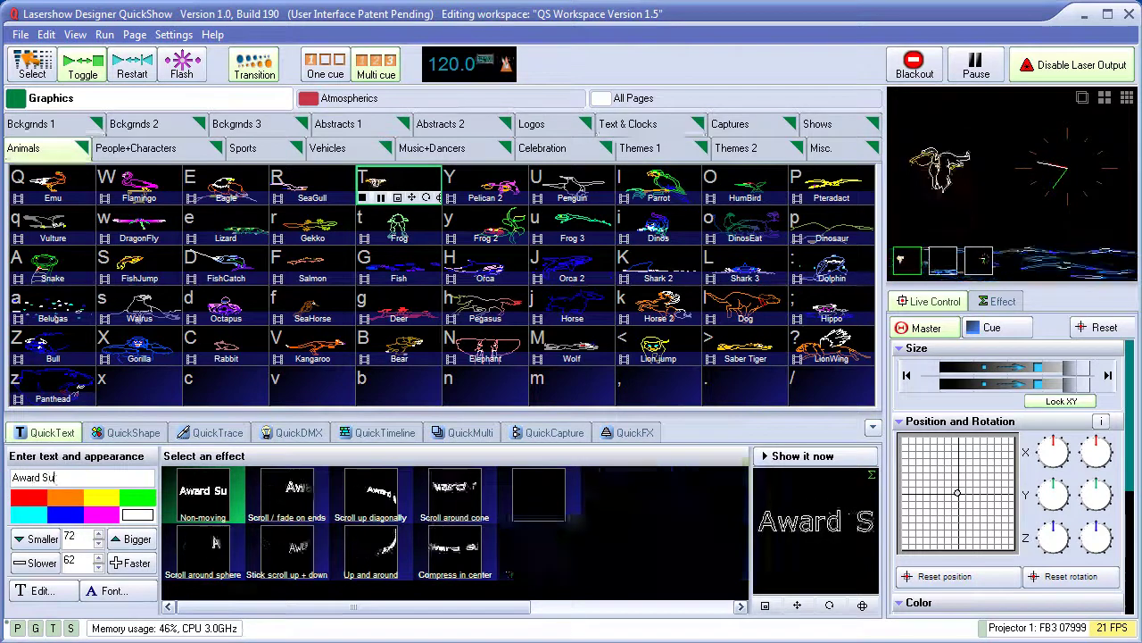
{"action": "type", "text": "bmission"}
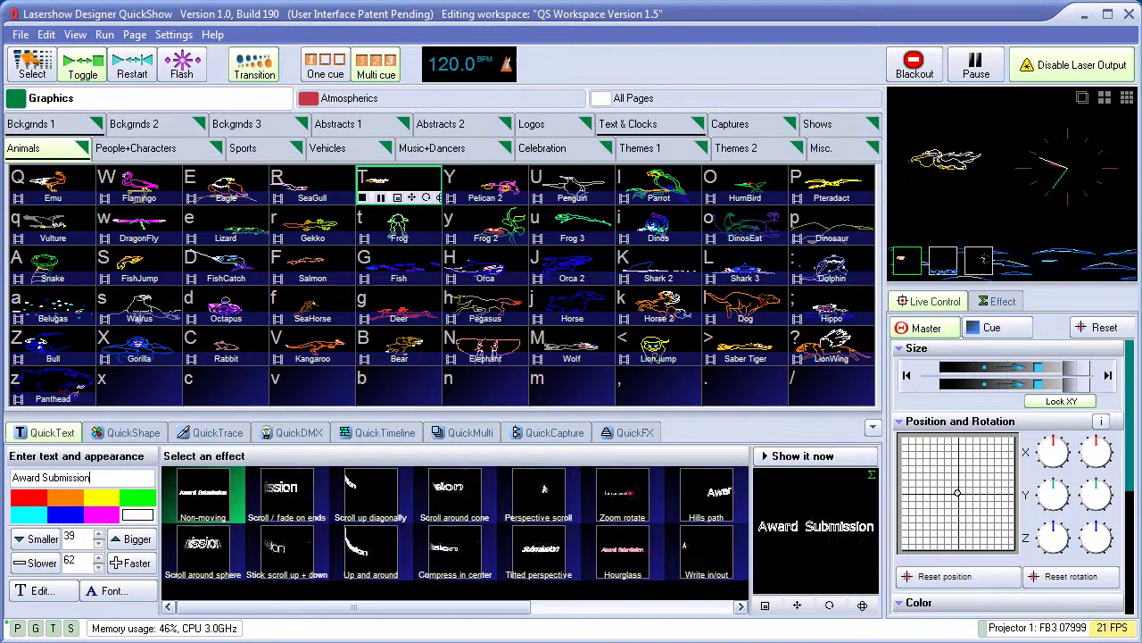
{"action": "left_click", "coordinate": [38, 516]}
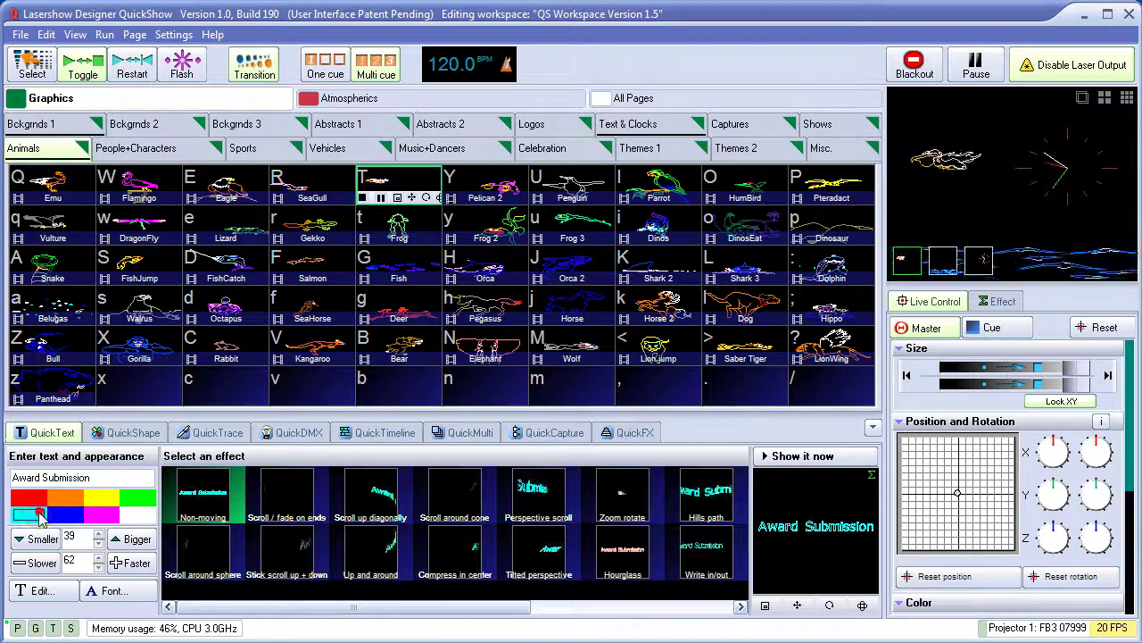
Step: Settle on the Perspective scroll effect, and make the text larger and faster
{"action": "left_click", "coordinate": [535, 500]}
{"action": "left_click", "coordinate": [533, 560]}
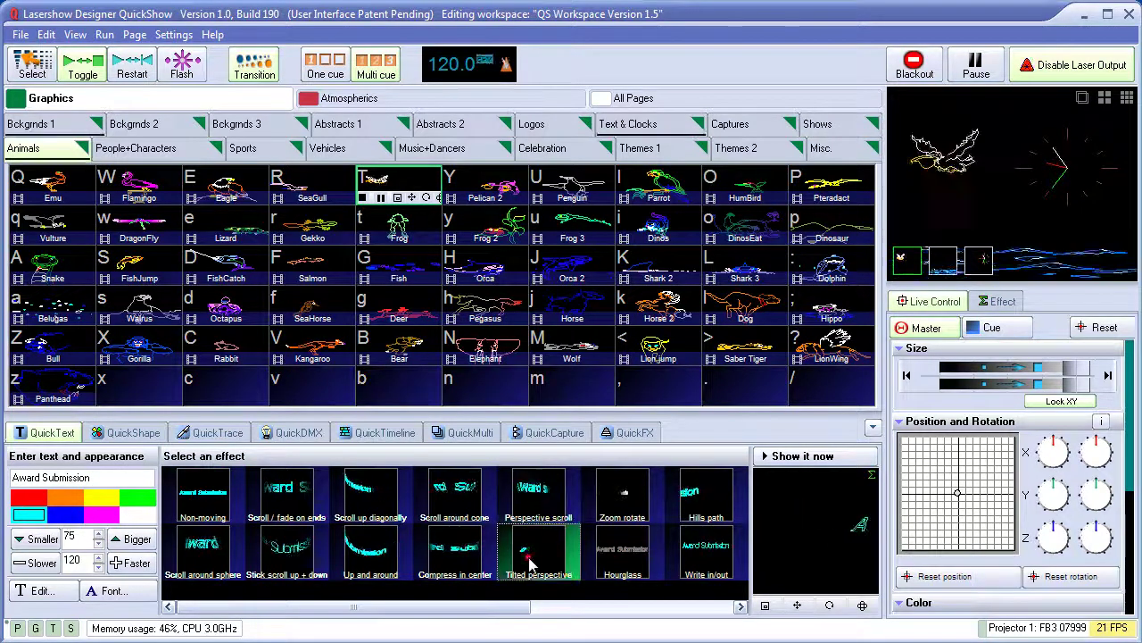
{"action": "left_click", "coordinate": [699, 559]}
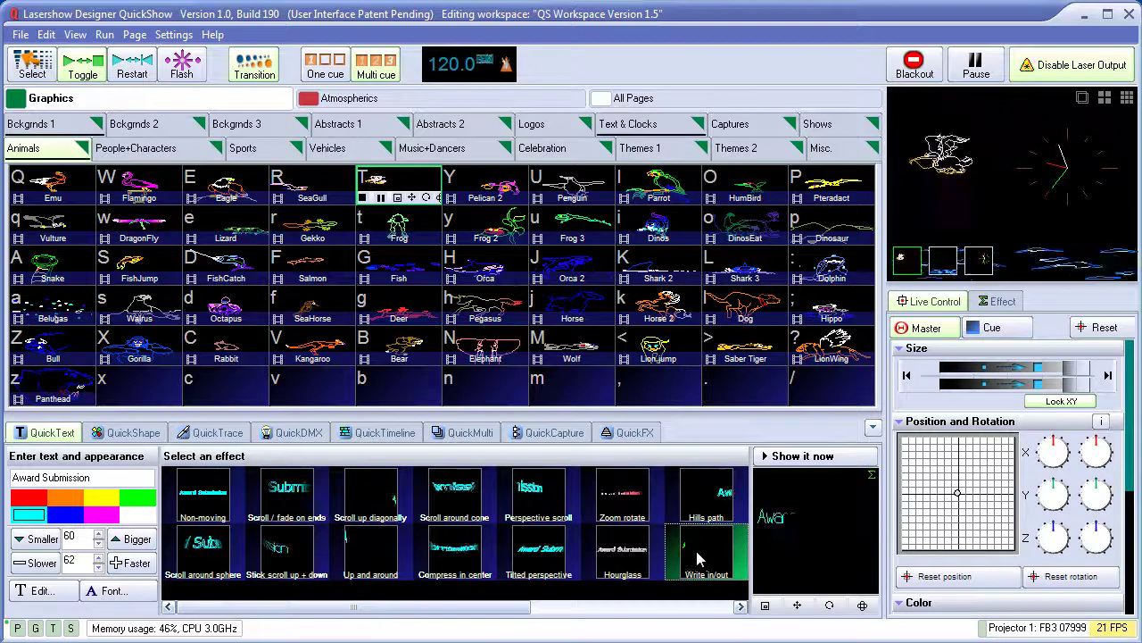
{"action": "left_click", "coordinate": [378, 550]}
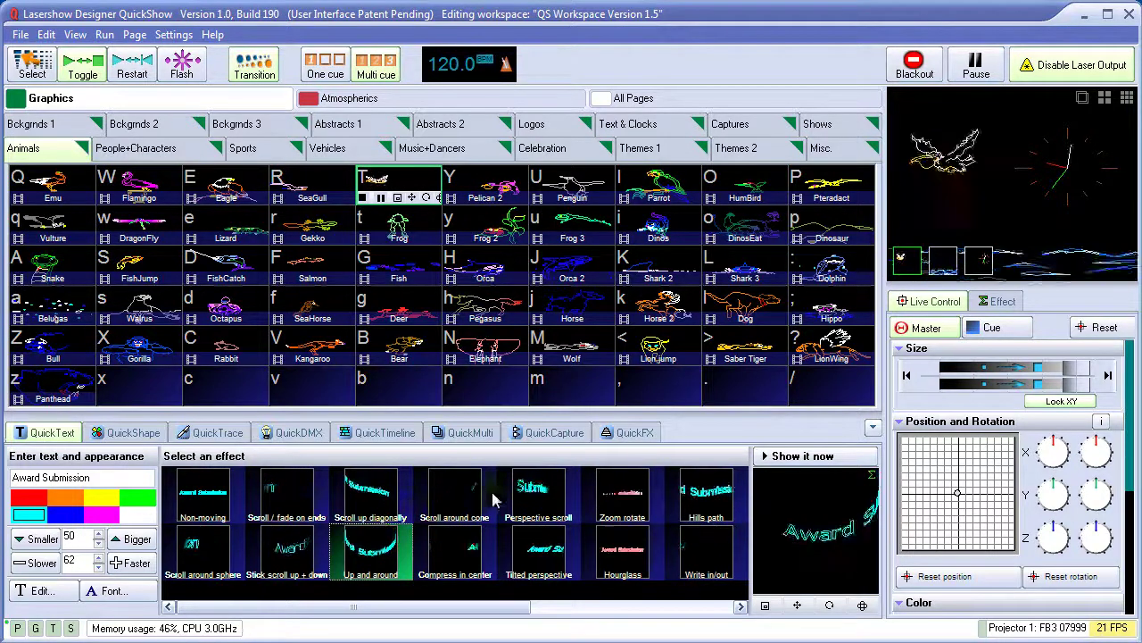
{"action": "left_click", "coordinate": [534, 505]}
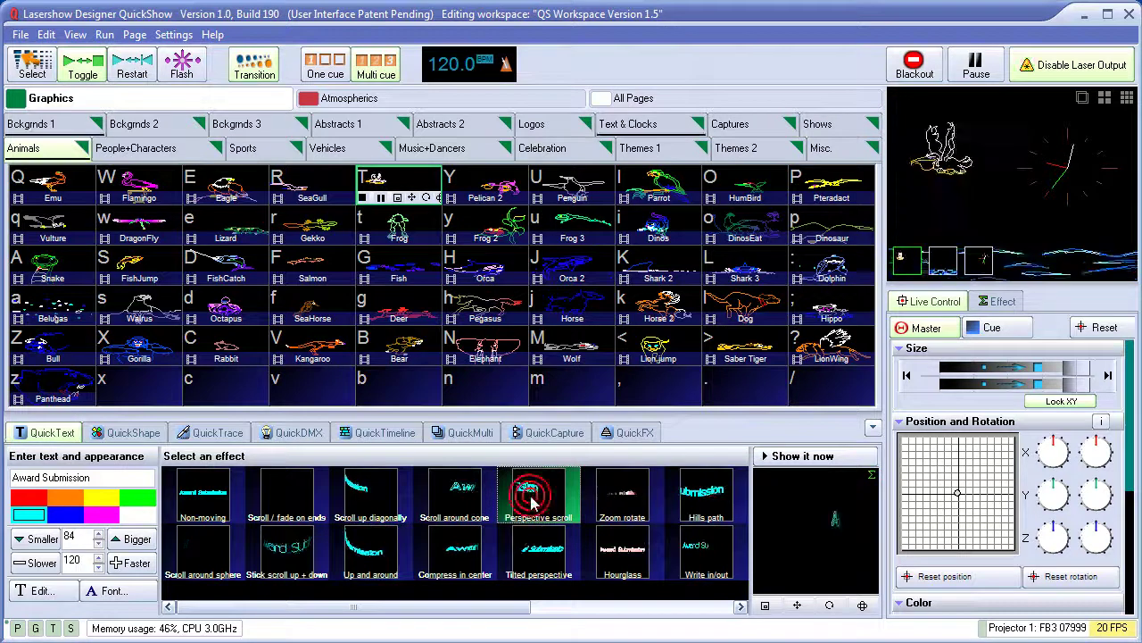
{"action": "left_click", "coordinate": [136, 540]}
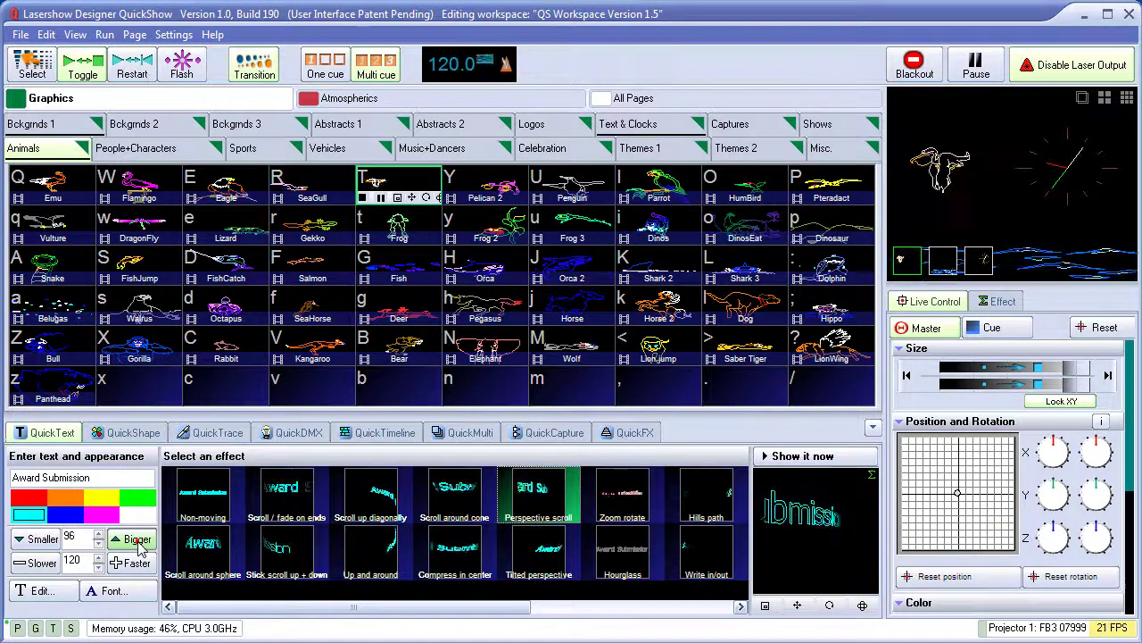
{"action": "left_click", "coordinate": [137, 540]}
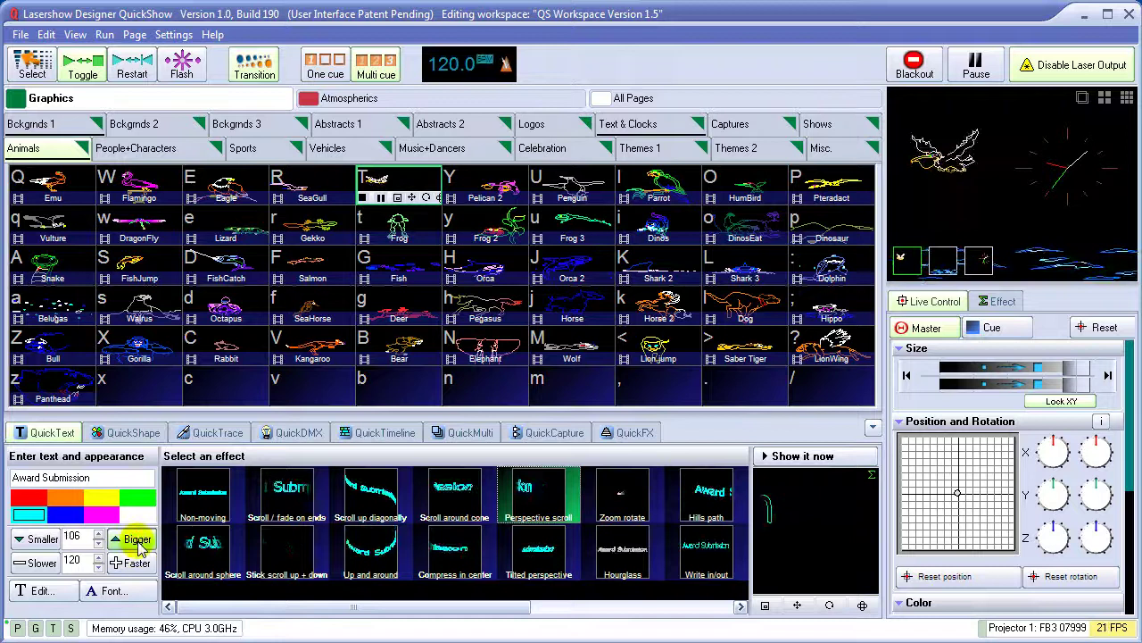
{"action": "left_click", "coordinate": [135, 564]}
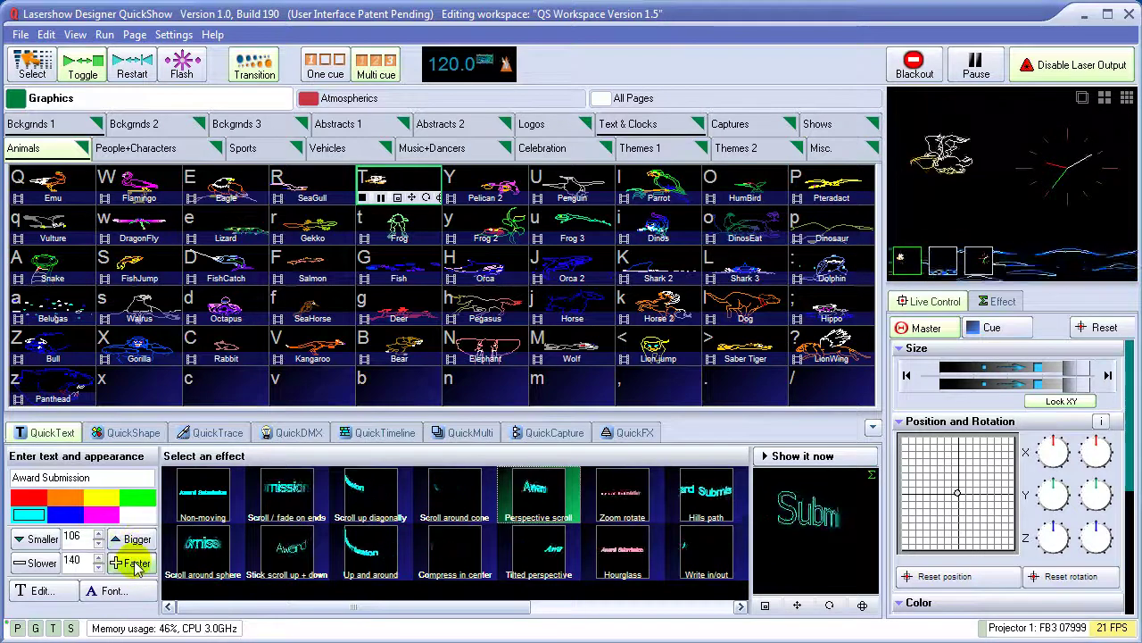
Step: Preview the scrolling text on the laser and save it as Cue 60
{"action": "left_click", "coordinate": [803, 456]}
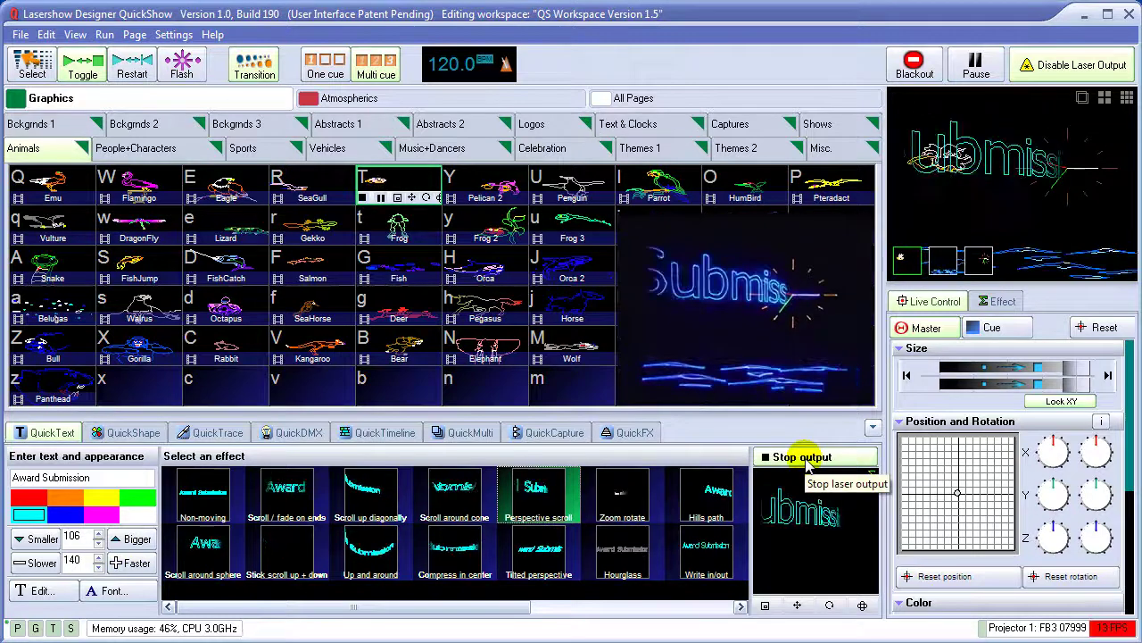
{"action": "left_click", "coordinate": [805, 459]}
{"action": "left_click_drag", "start_coordinate": [803, 513], "coordinate": [848, 391]}
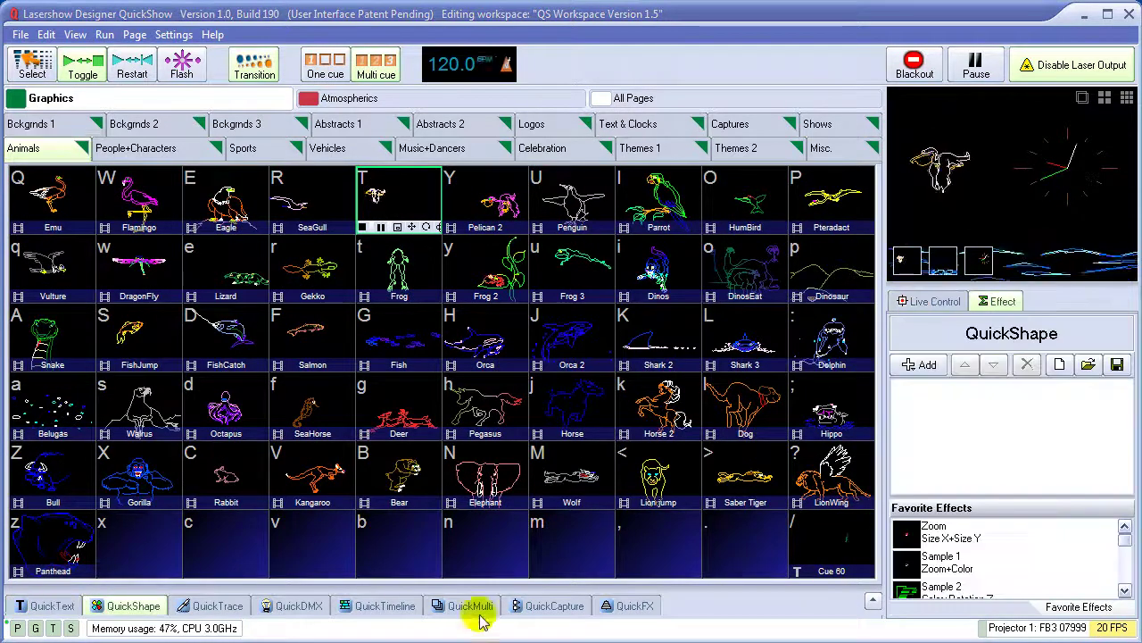
Step: In QuickShape, settle on a horizontal line base shape with the 5 Vertical Waves effect
{"action": "left_click", "coordinate": [143, 607]}
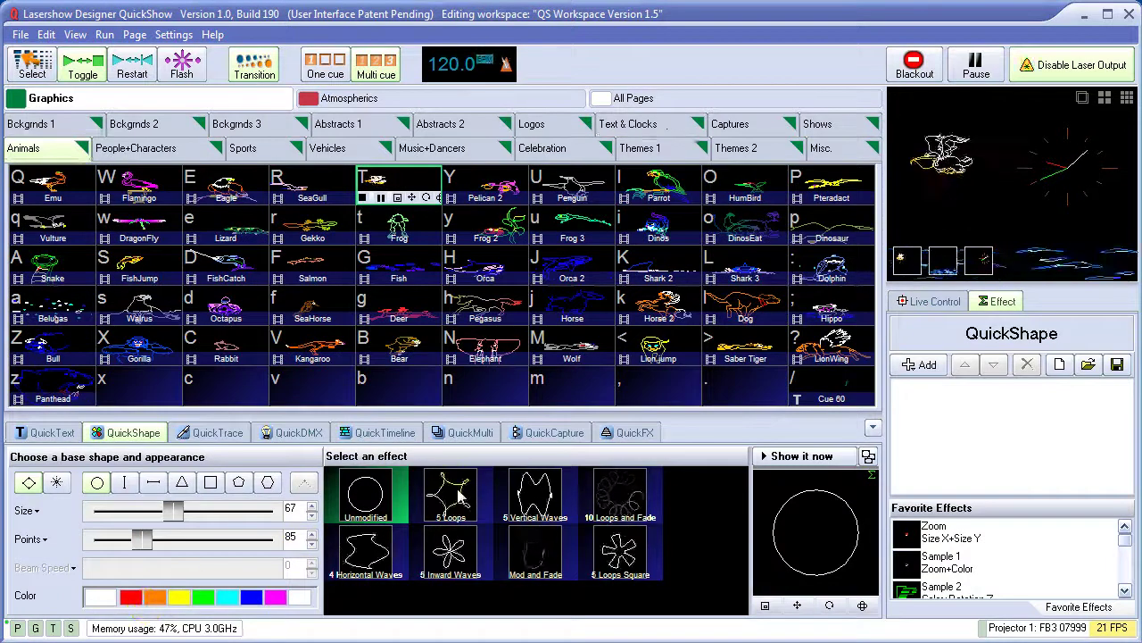
{"action": "left_click", "coordinate": [153, 482]}
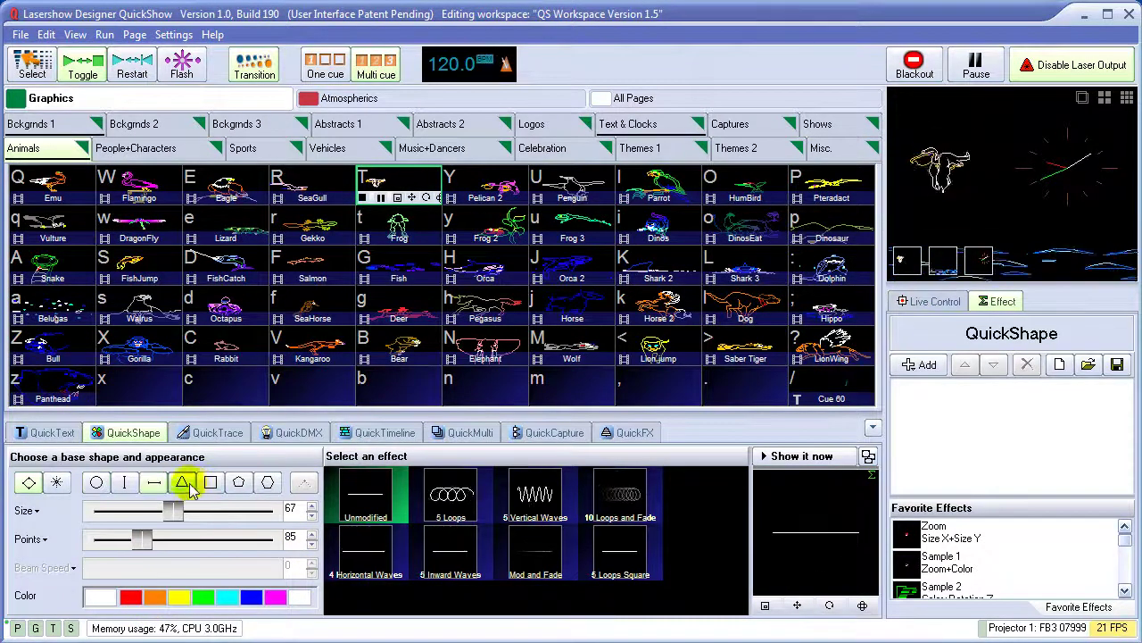
{"action": "left_click", "coordinate": [184, 483]}
{"action": "left_click", "coordinate": [211, 482]}
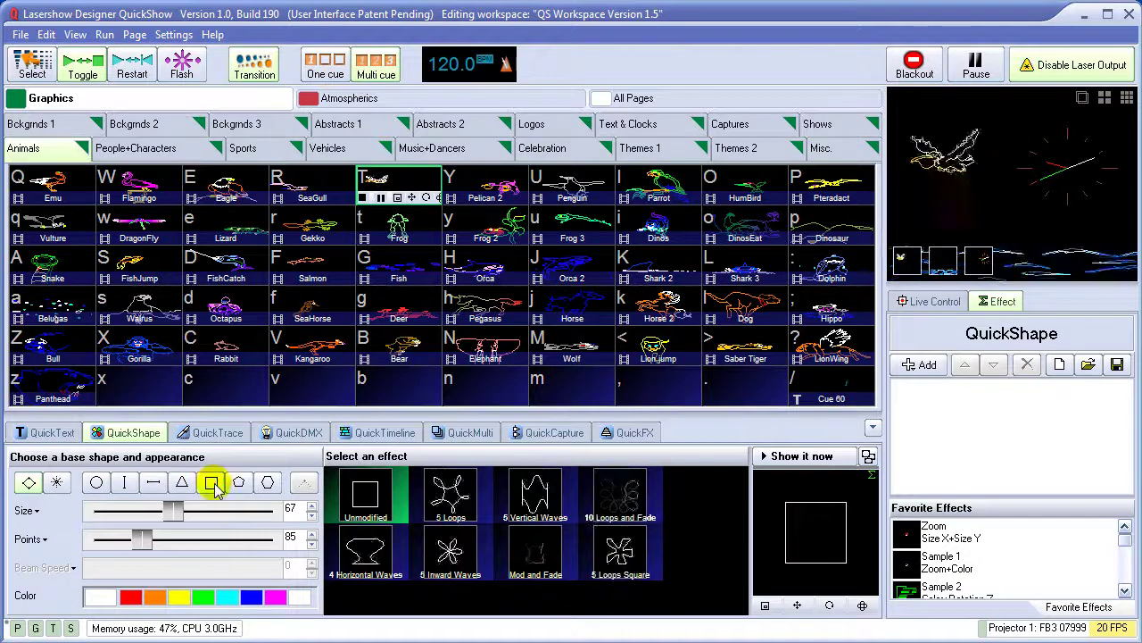
{"action": "left_click", "coordinate": [451, 497]}
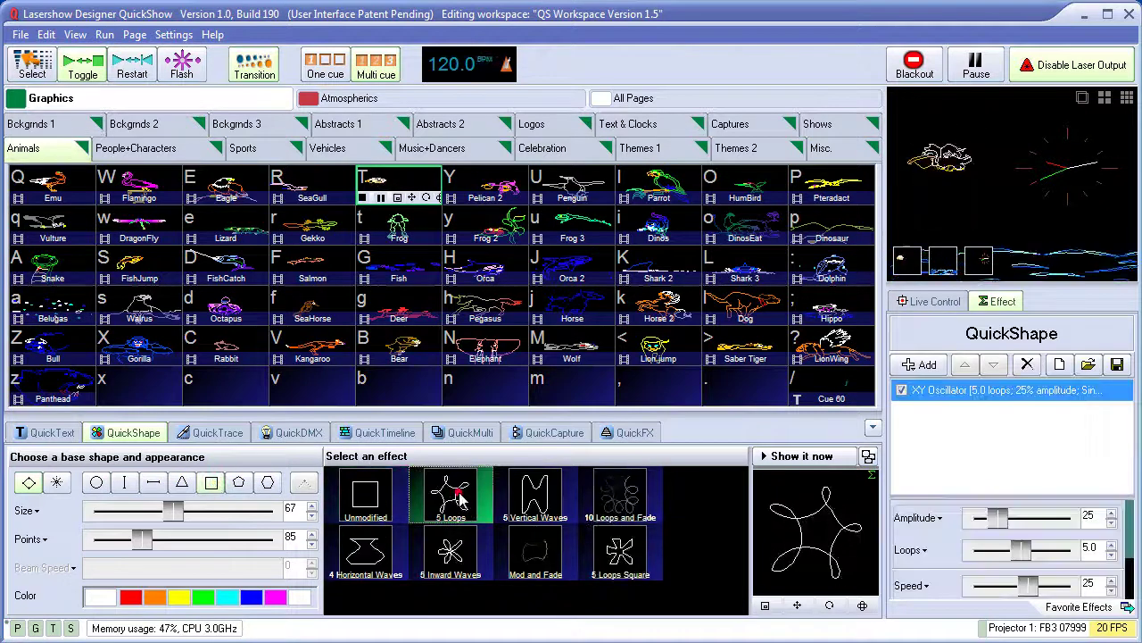
{"action": "left_click", "coordinate": [153, 483]}
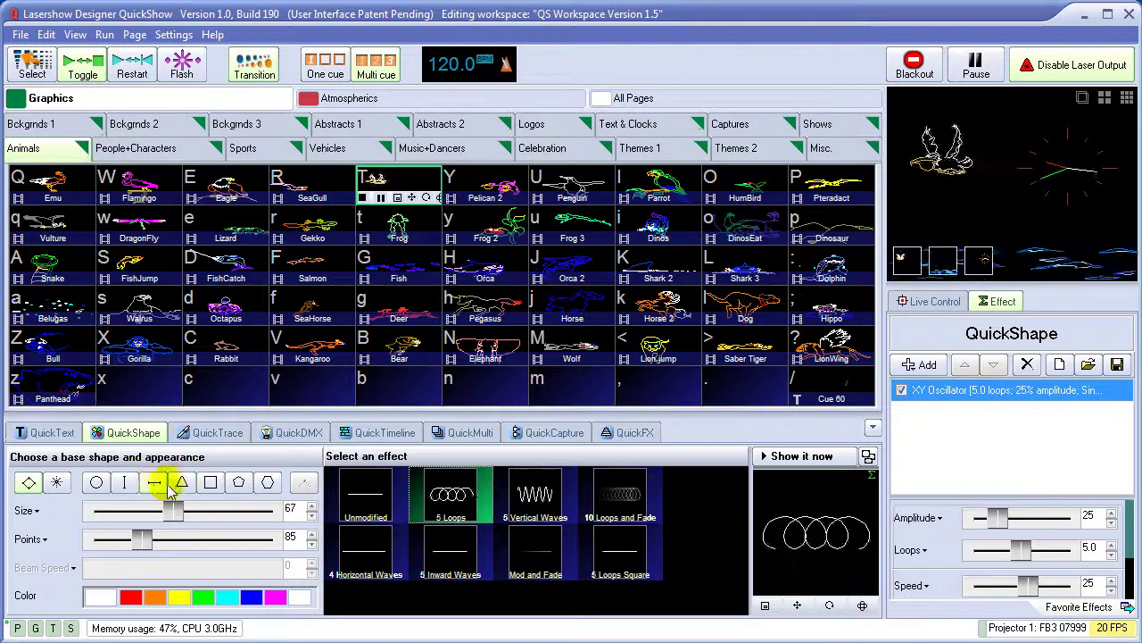
{"action": "left_click", "coordinate": [535, 505]}
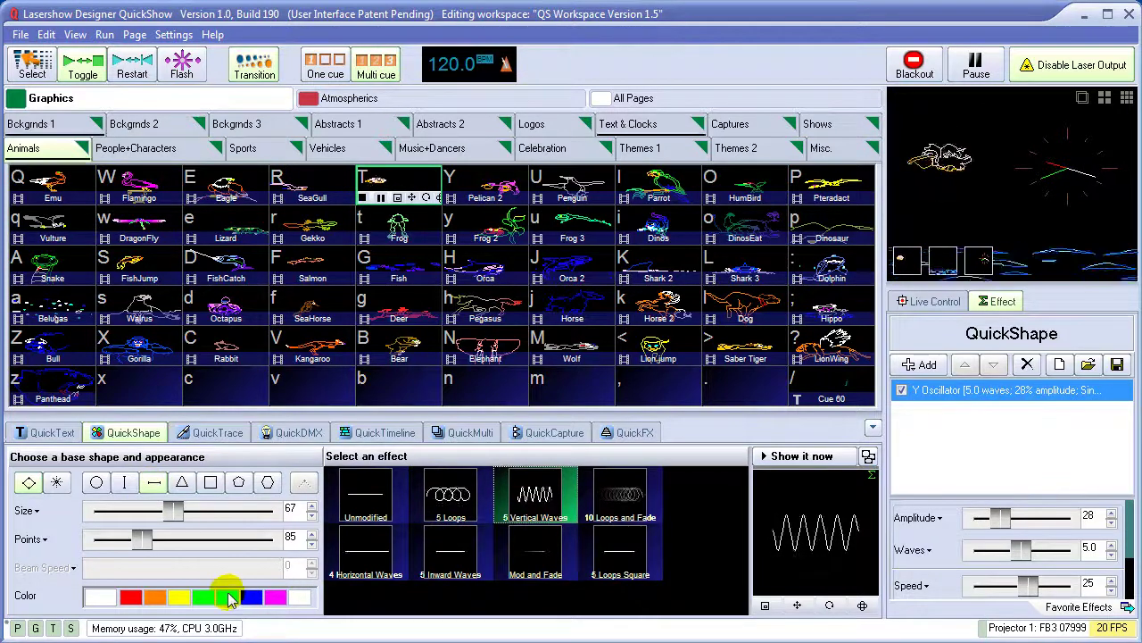
Step: Make the wave cyan at size 93 and amplitude 14, drawn as fewer beam dots
{"action": "left_click", "coordinate": [224, 596]}
{"action": "left_click_drag", "start_coordinate": [173, 509], "coordinate": [203, 509]}
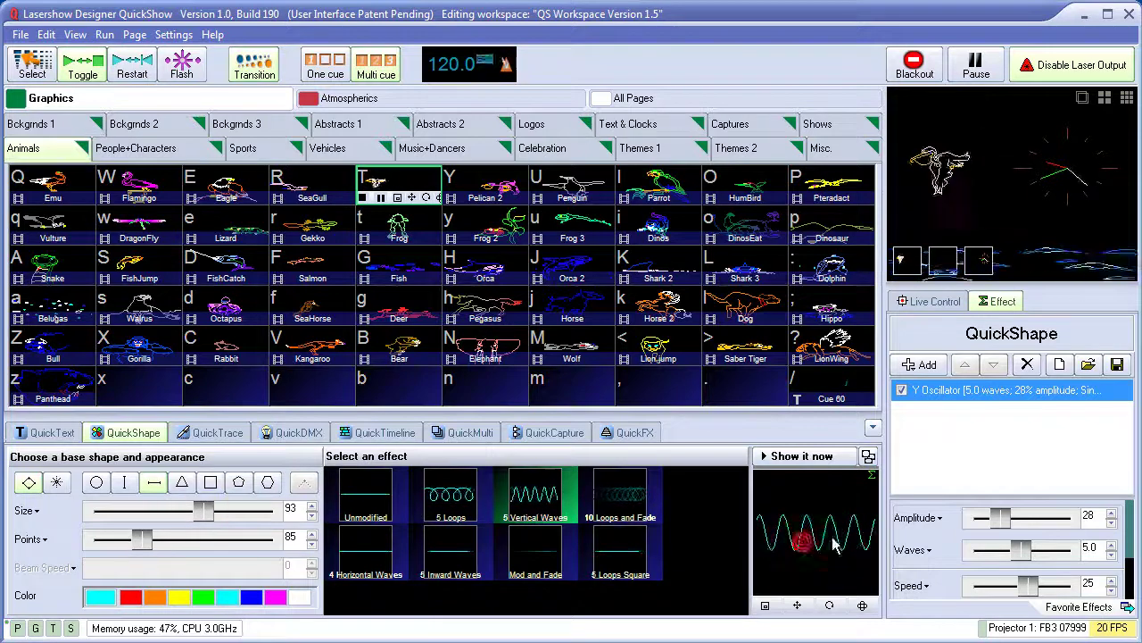
{"action": "left_click_drag", "start_coordinate": [998, 523], "coordinate": [1019, 587]}
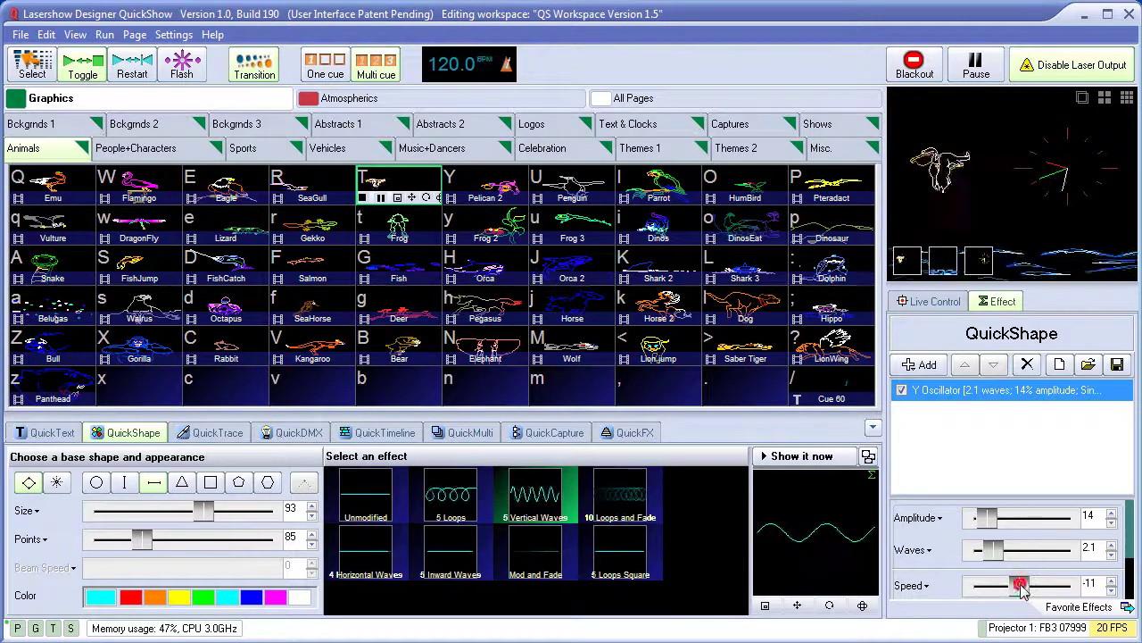
{"action": "left_click", "coordinate": [59, 491]}
{"action": "left_click_drag", "start_coordinate": [141, 538], "coordinate": [166, 540]}
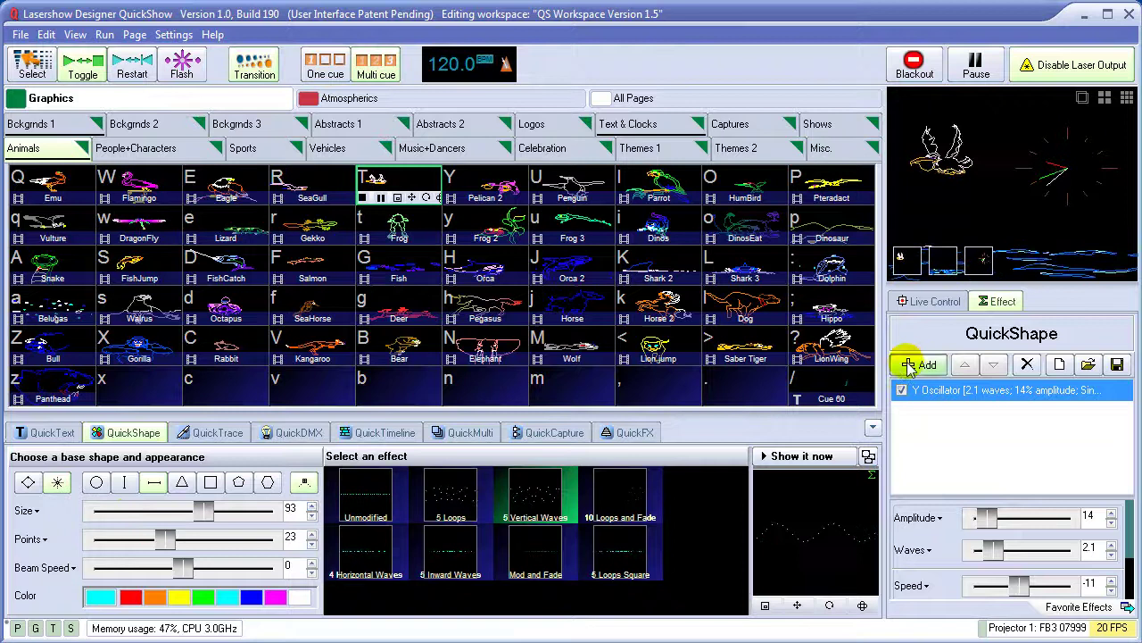
Step: Add a colour gradient effect, preview the shape on the laser, and save it as Cue 59
{"action": "left_click", "coordinate": [908, 364]}
{"action": "left_click", "coordinate": [963, 526]}
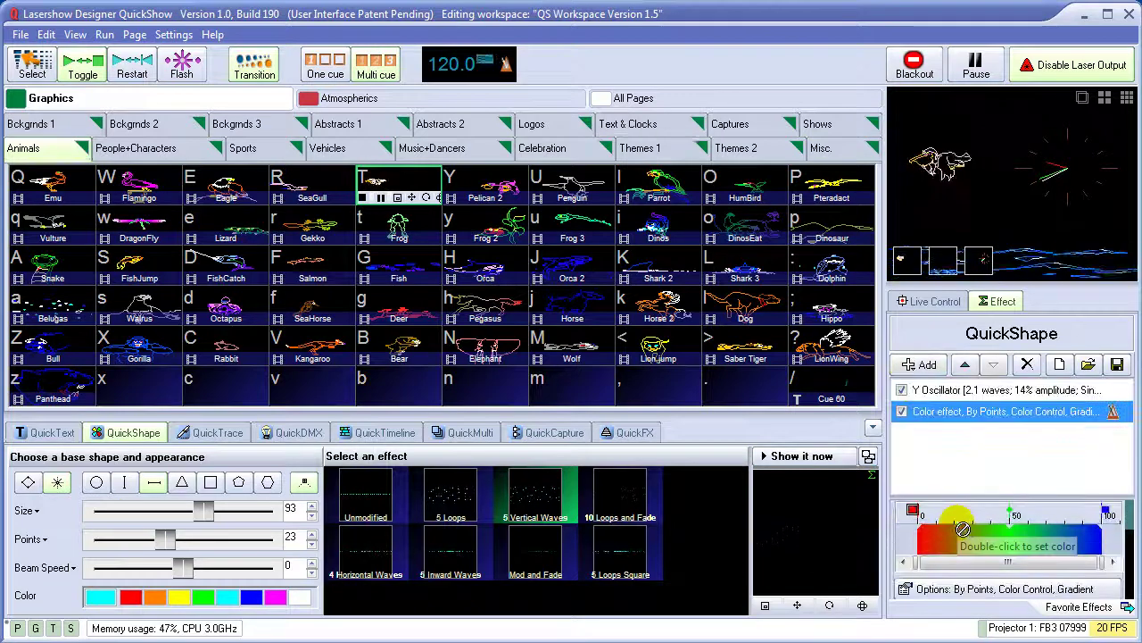
{"action": "left_click", "coordinate": [808, 457]}
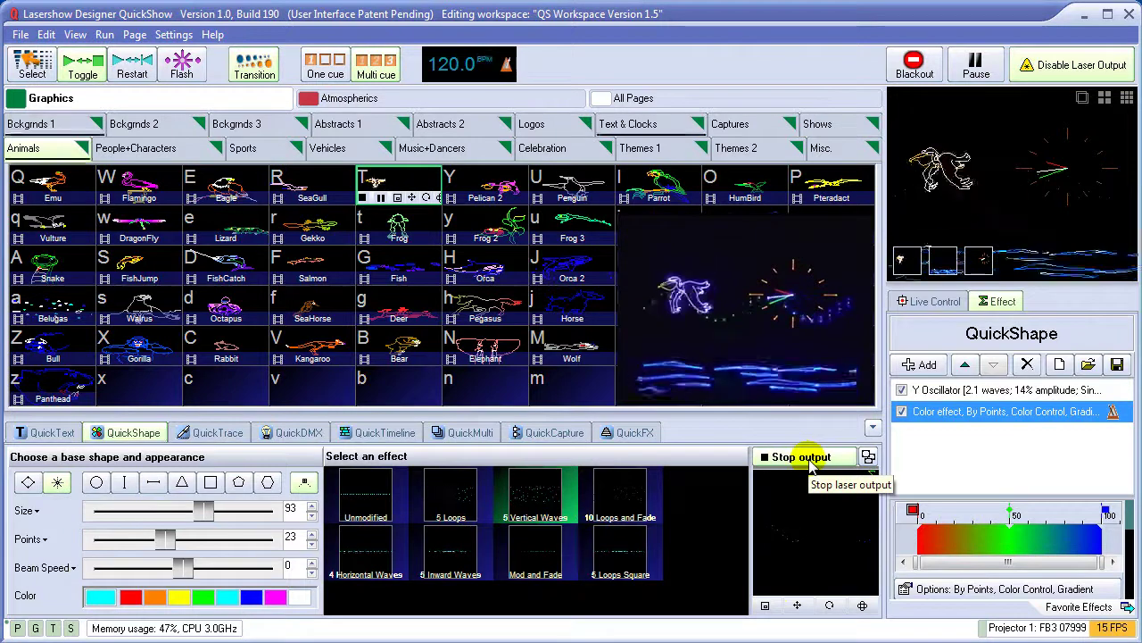
{"action": "left_click", "coordinate": [809, 460]}
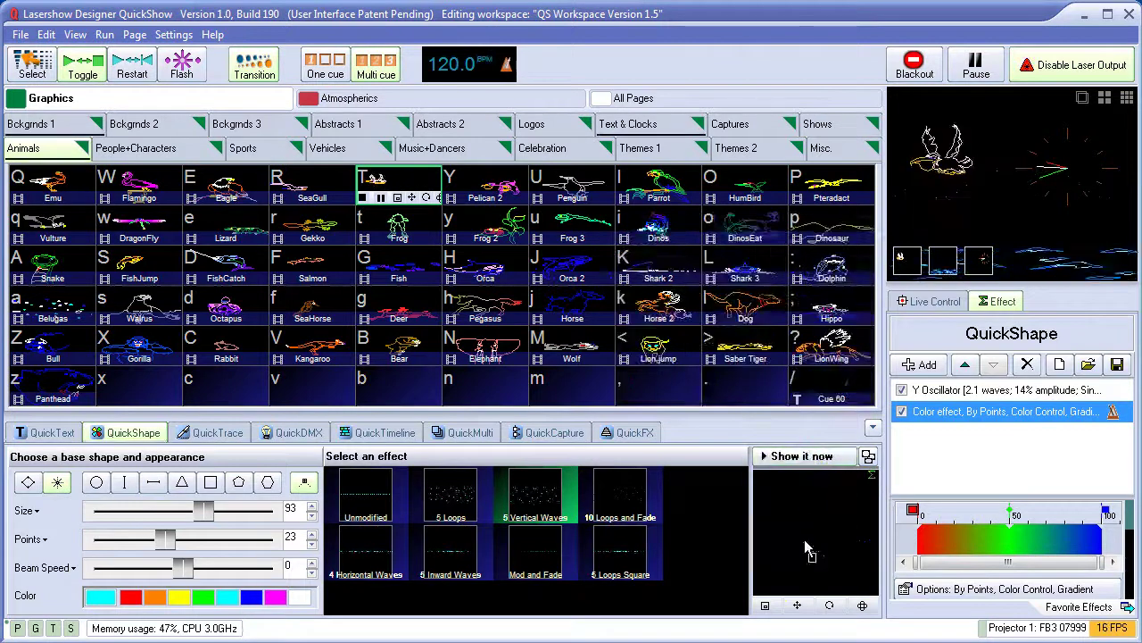
{"action": "left_click_drag", "start_coordinate": [808, 549], "coordinate": [748, 392]}
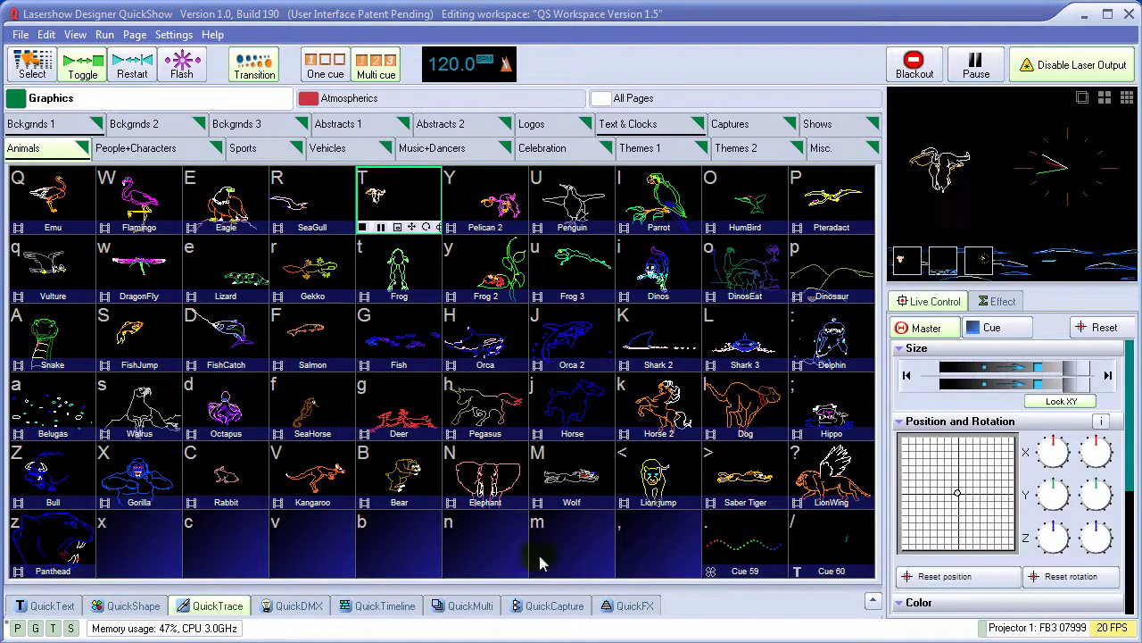
Step: Trace the SEAWORLD.BMP image in QuickTrace, preview it, and store it as Cue 58
{"action": "left_click", "coordinate": [222, 609]}
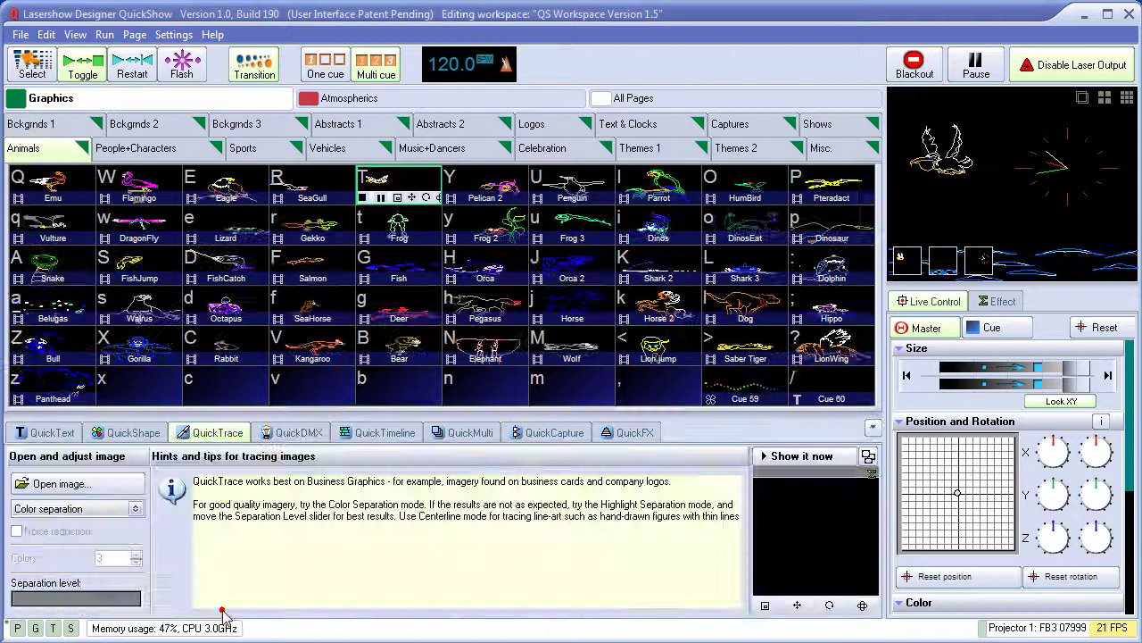
{"action": "left_click", "coordinate": [90, 487]}
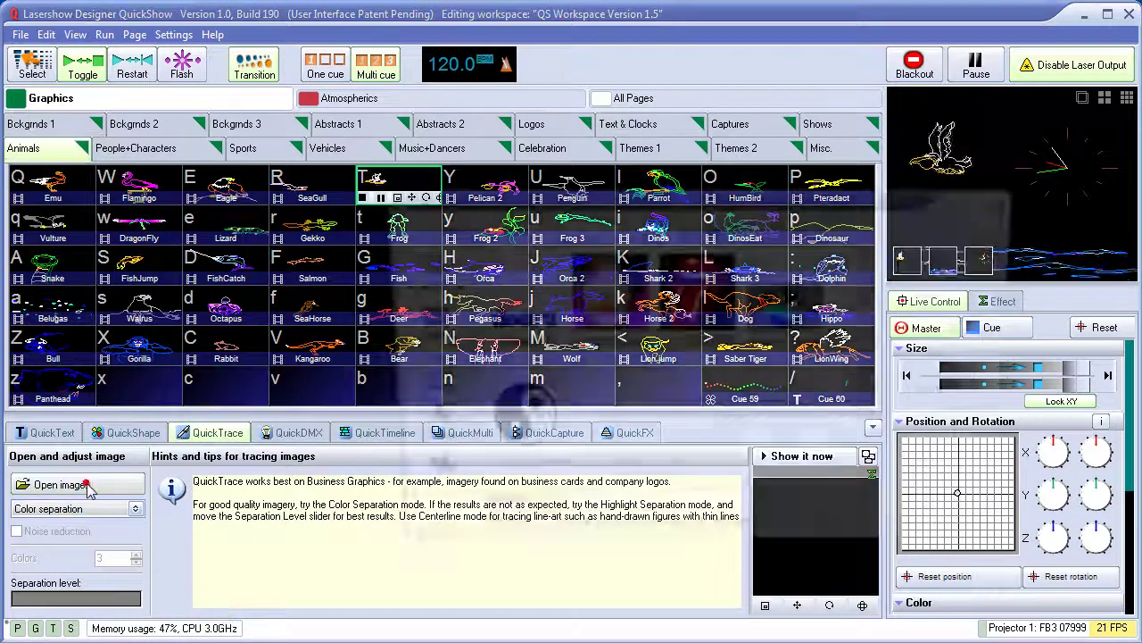
{"action": "left_click", "coordinate": [789, 308]}
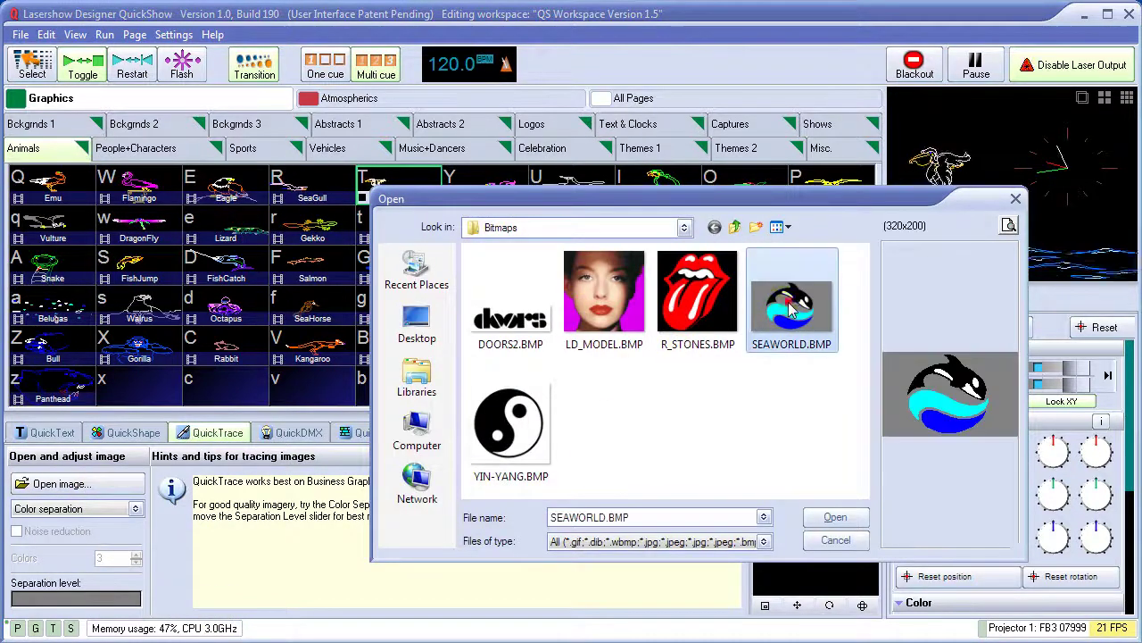
{"action": "left_click", "coordinate": [837, 518]}
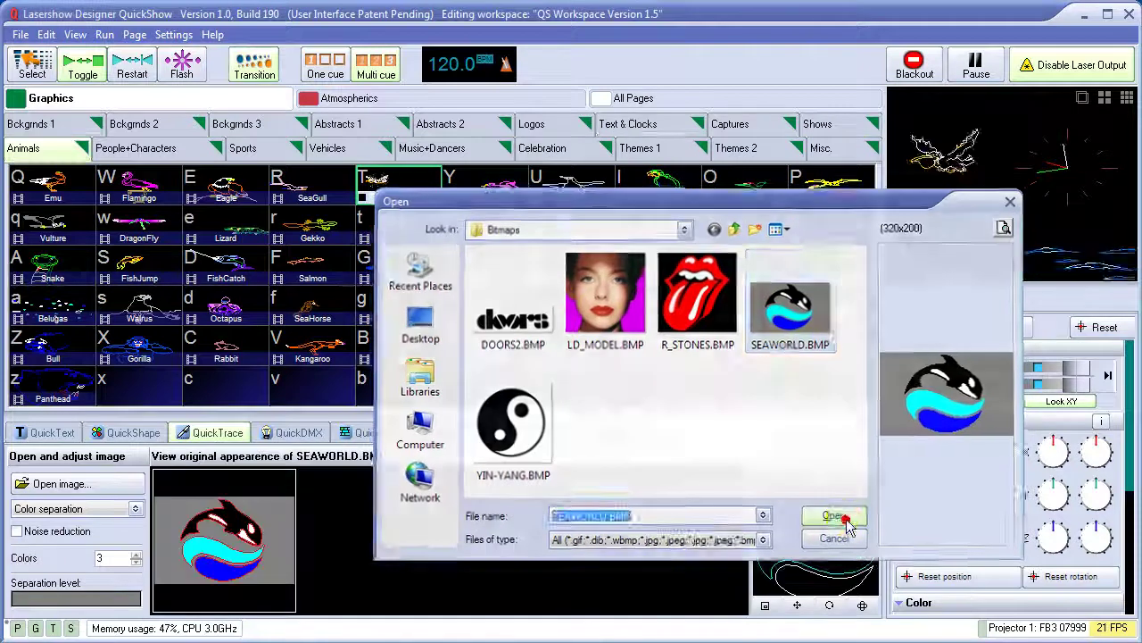
{"action": "left_click", "coordinate": [792, 456]}
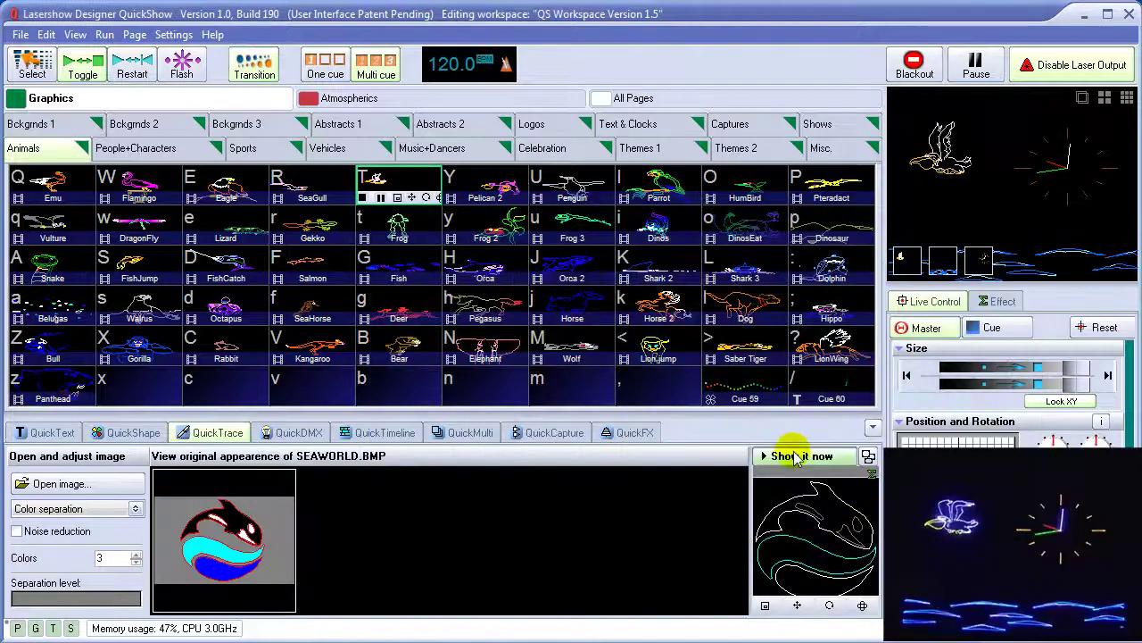
{"action": "left_click", "coordinate": [797, 457]}
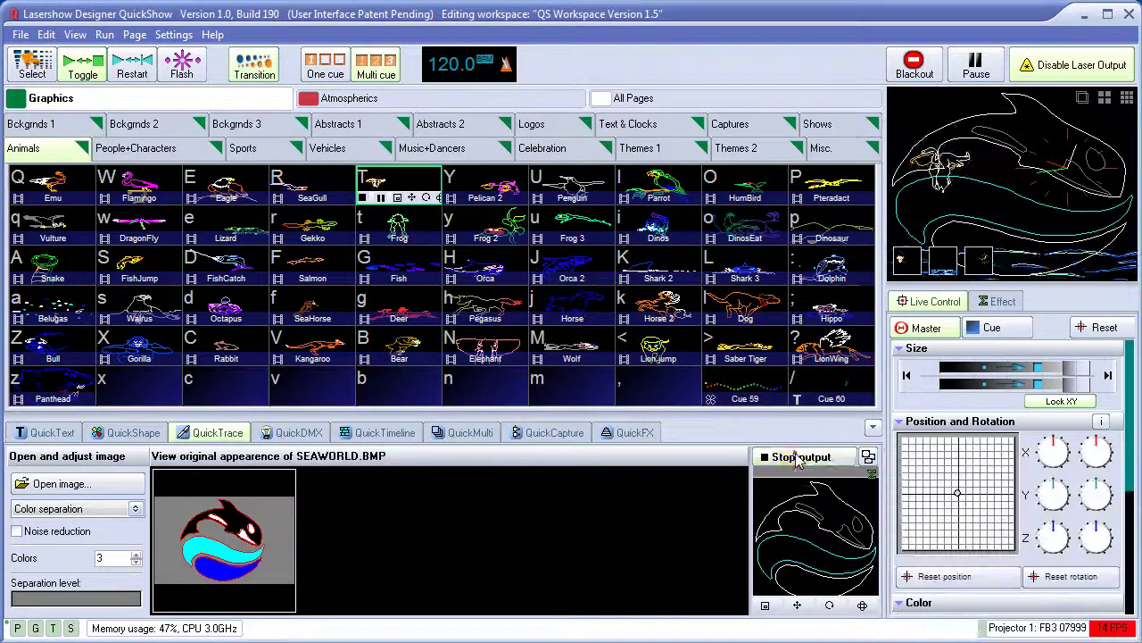
{"action": "left_click_drag", "start_coordinate": [652, 400], "coordinate": [651, 397]}
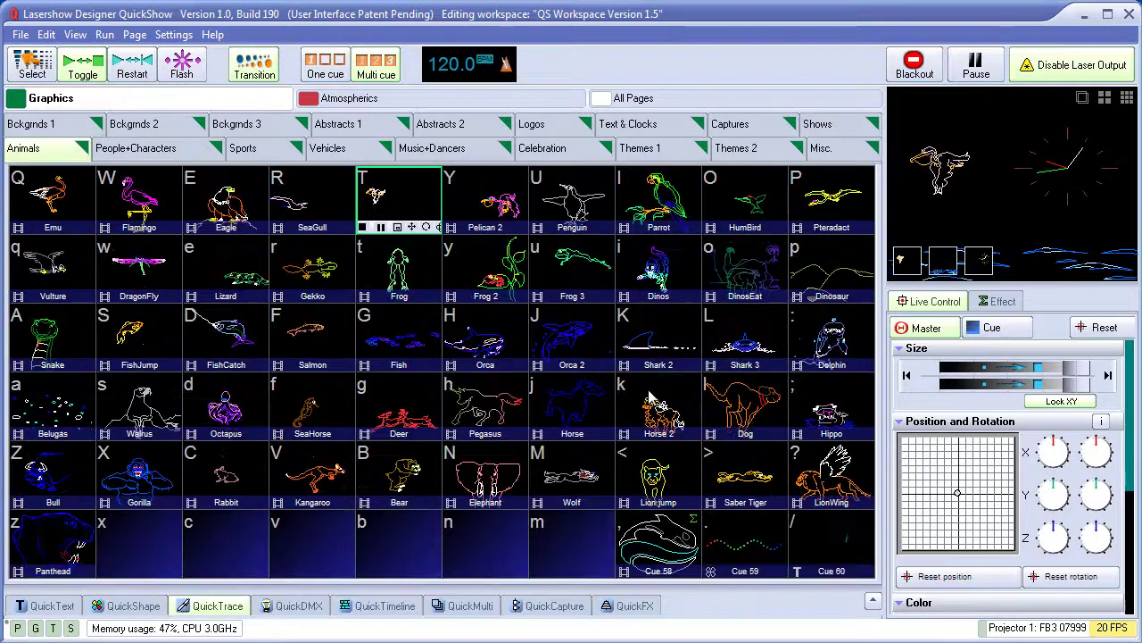
Step: Open Cue 58 in the frame editor and shrink the orca into the top-right corner
{"action": "right_click", "coordinate": [663, 554]}
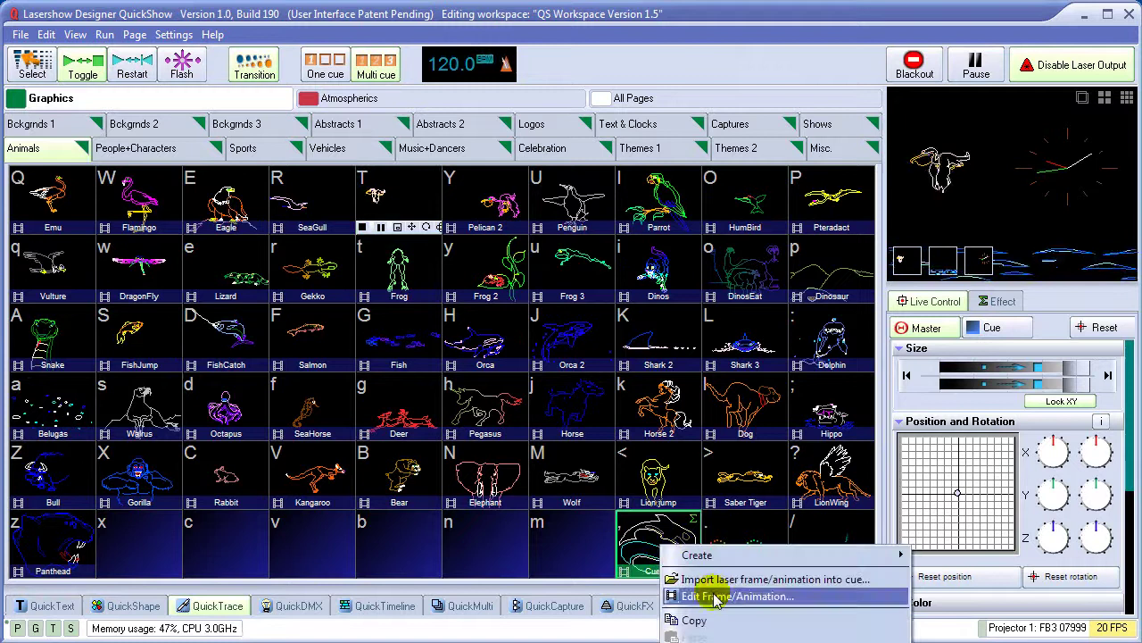
{"action": "left_click", "coordinate": [717, 597]}
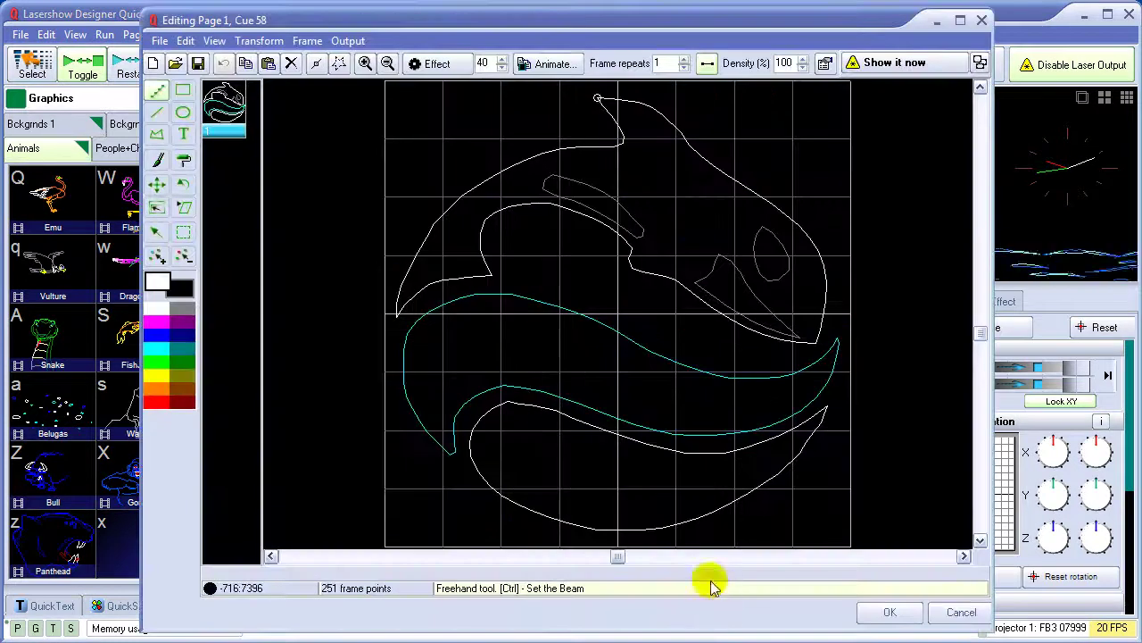
{"action": "left_click", "coordinate": [156, 208]}
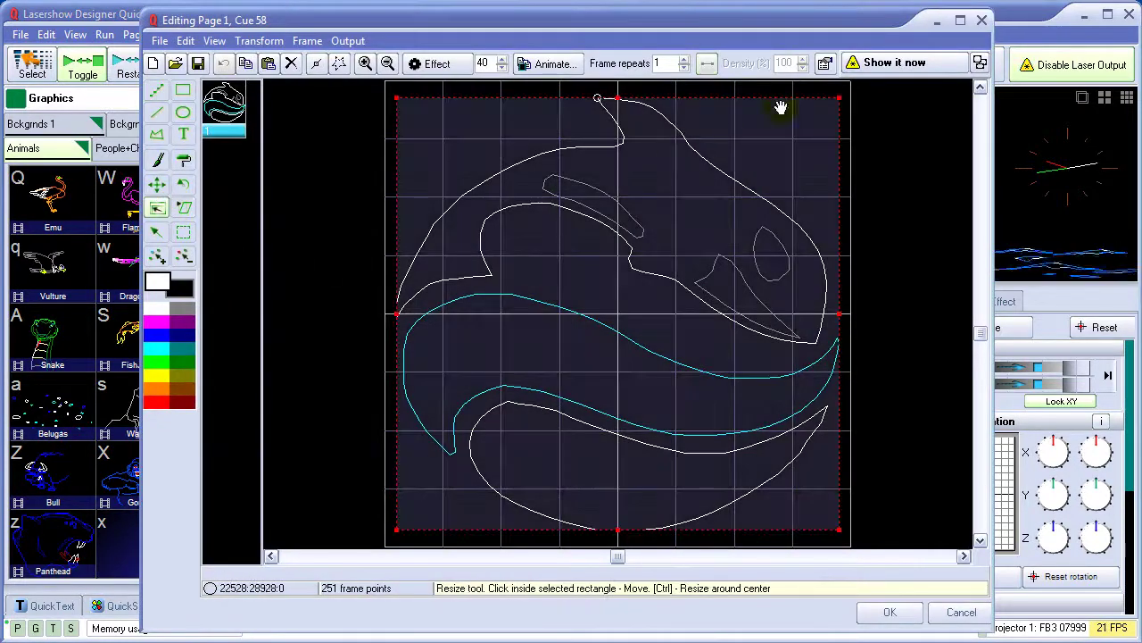
{"action": "mouse_move", "coordinate": [399, 528]}
{"action": "left_mouse_down"}
{"action": "mouse_move", "coordinate": [557, 343]}
{"action": "mouse_move", "coordinate": [696, 217]}
{"action": "left_mouse_up"}
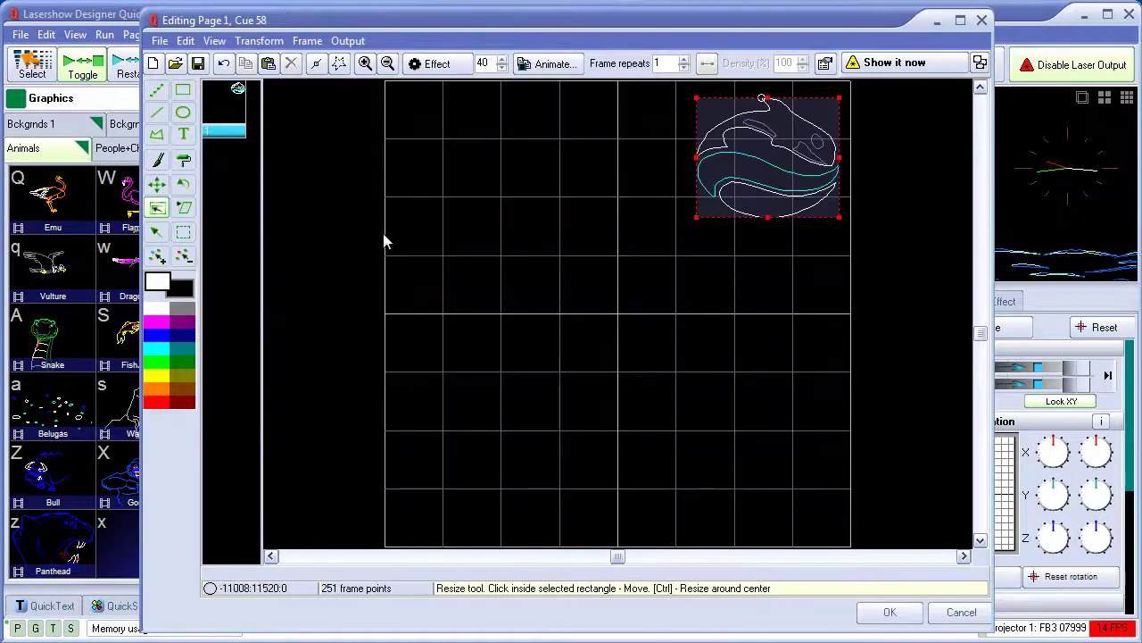
Step: Add 'Sea World' text to the frame, aligned bottom centre
{"action": "left_click", "coordinate": [183, 133]}
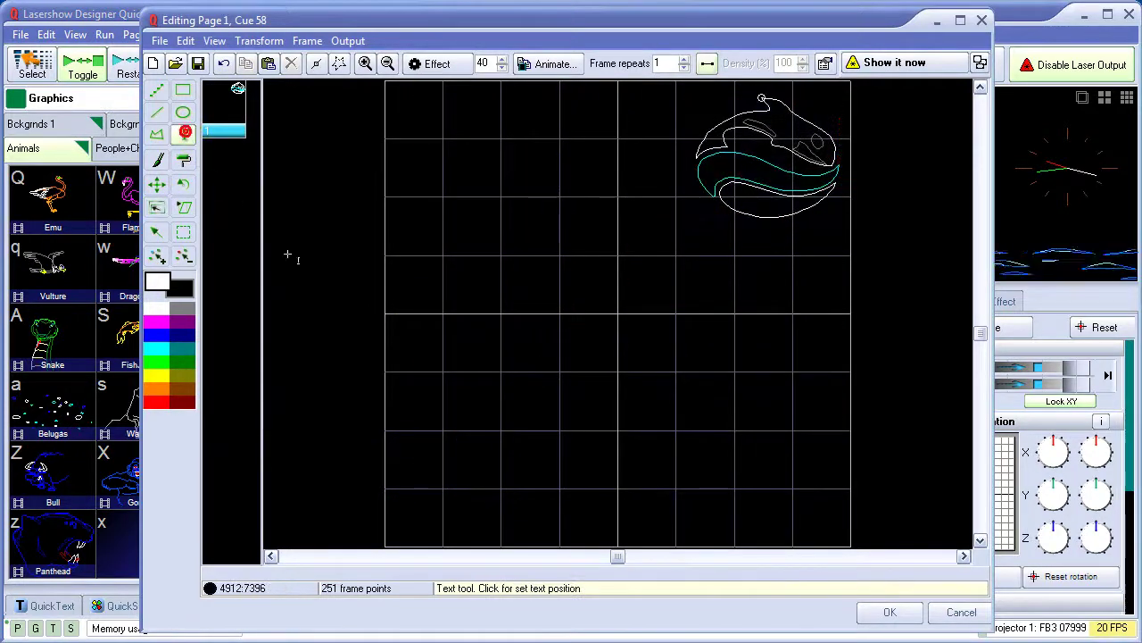
{"action": "left_click", "coordinate": [423, 479]}
{"action": "type", "text": "S"}
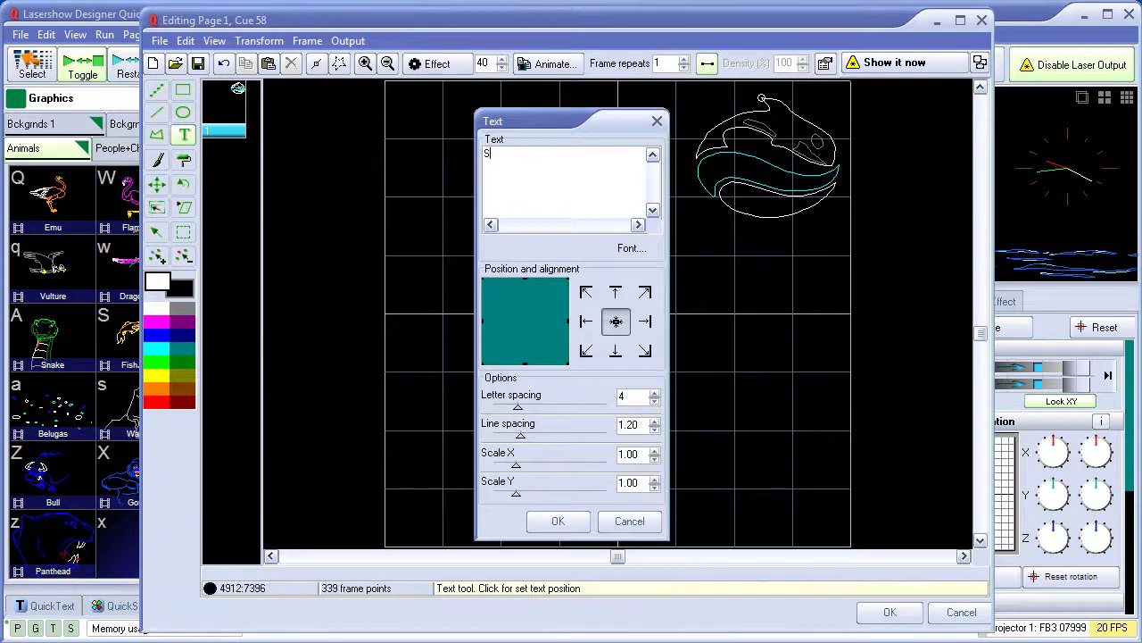
{"action": "type", "text": "ea World"}
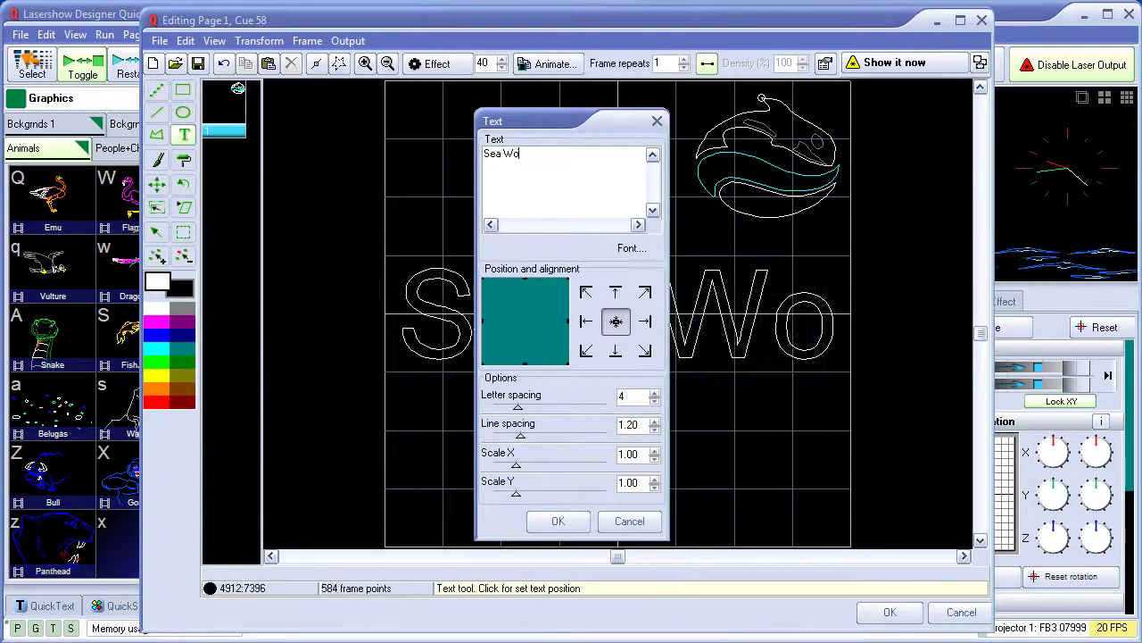
{"action": "left_click", "coordinate": [614, 350]}
{"action": "left_click", "coordinate": [558, 520]}
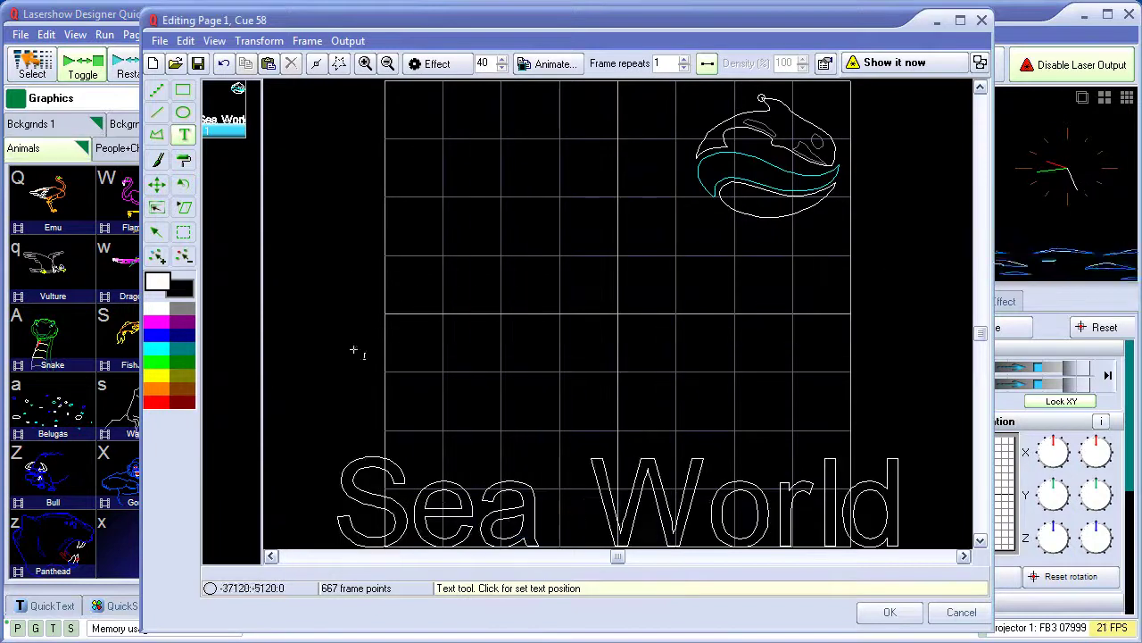
Step: Select the Sea World text, shrink and reposition it, and colour it blue
{"action": "left_click", "coordinate": [184, 232]}
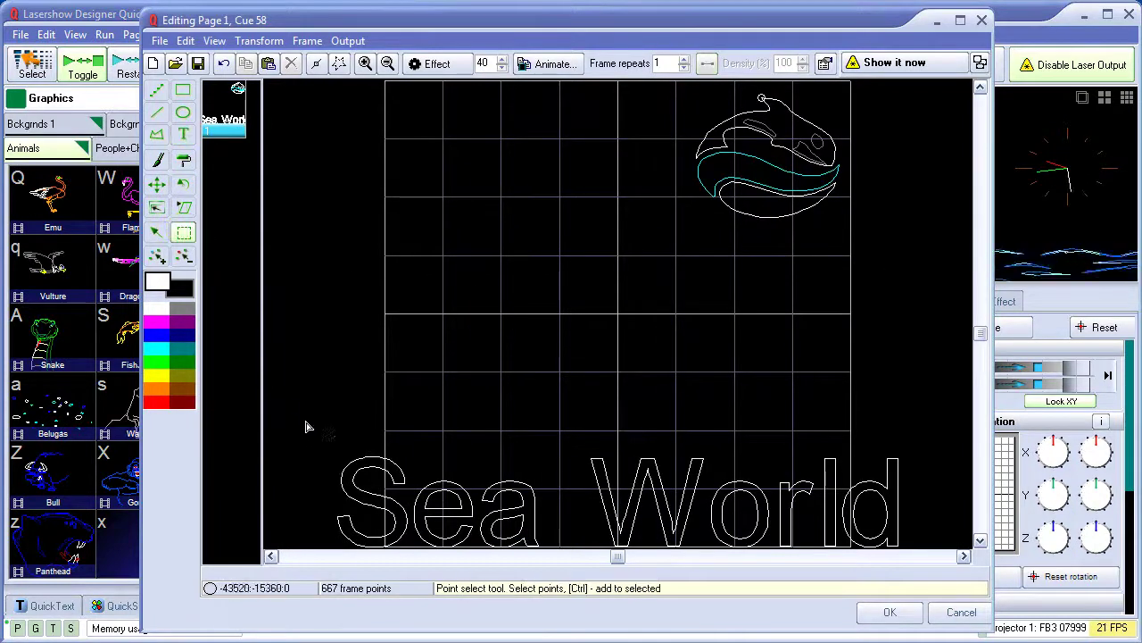
{"action": "left_click_drag", "start_coordinate": [305, 425], "coordinate": [920, 551]}
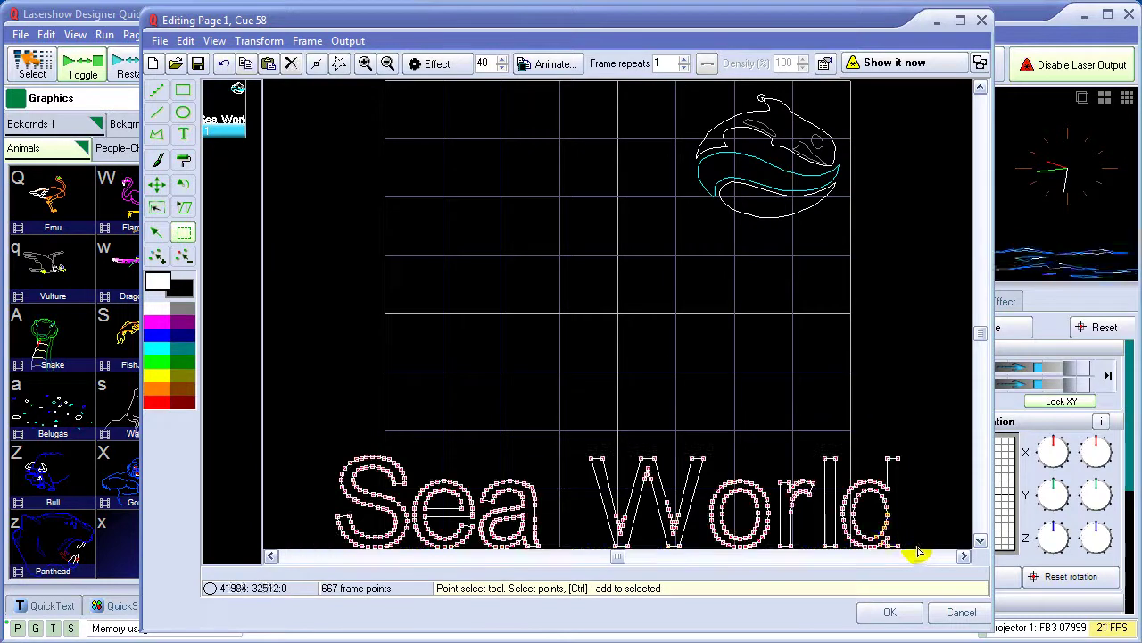
{"action": "left_click", "coordinate": [156, 207]}
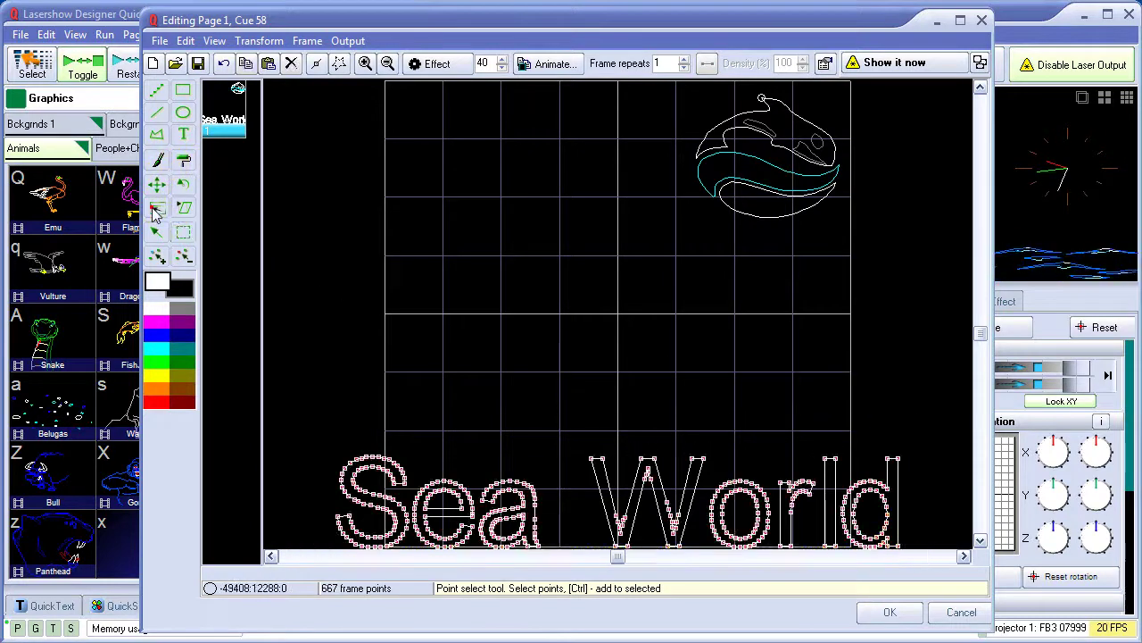
{"action": "left_click_drag", "start_coordinate": [337, 546], "coordinate": [472, 530]}
{"action": "left_click_drag", "start_coordinate": [668, 509], "coordinate": [591, 479]}
{"action": "left_click", "coordinate": [164, 333]}
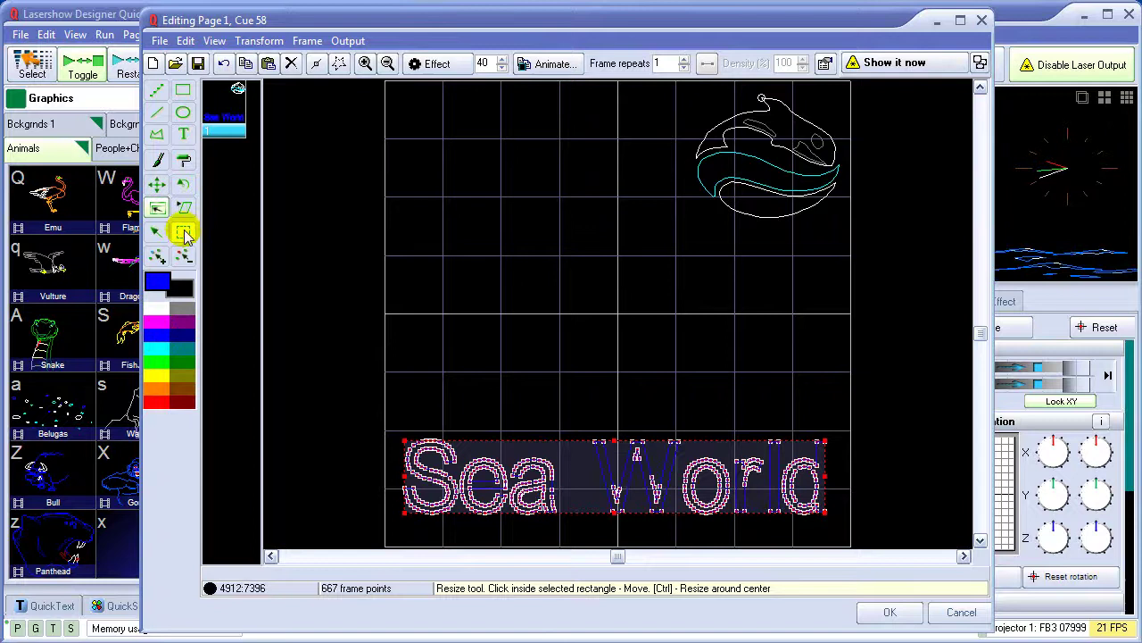
Step: Select the whale drawing, enlarge and centre it, then shear it into a slant
{"action": "left_click", "coordinate": [184, 233]}
{"action": "left_click_drag", "start_coordinate": [561, 259], "coordinate": [908, 94]}
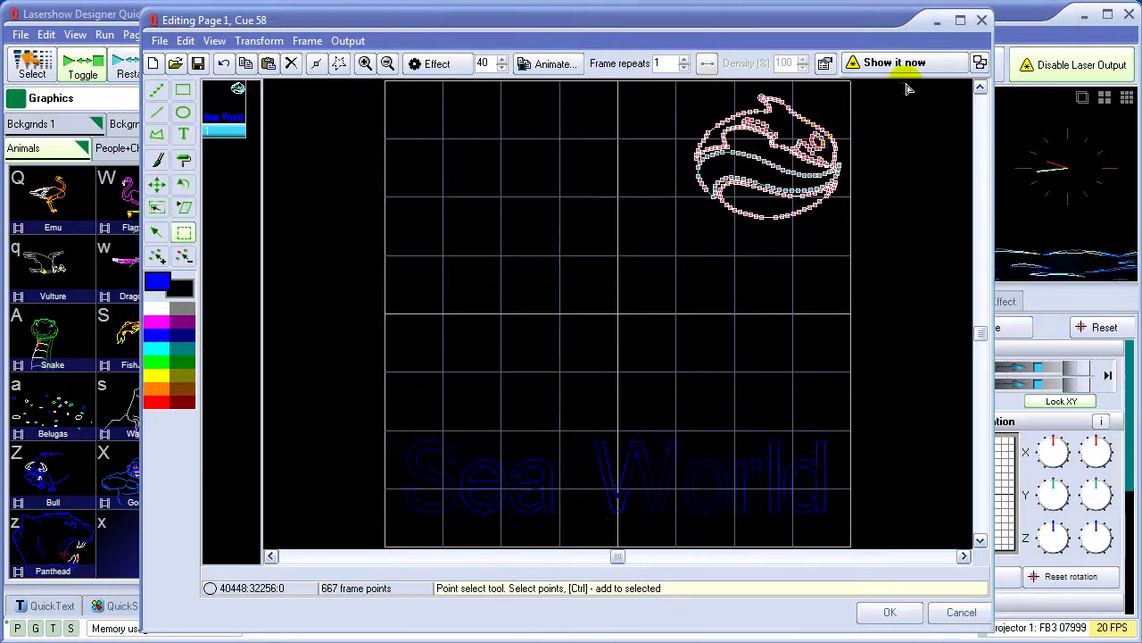
{"action": "left_click", "coordinate": [157, 209]}
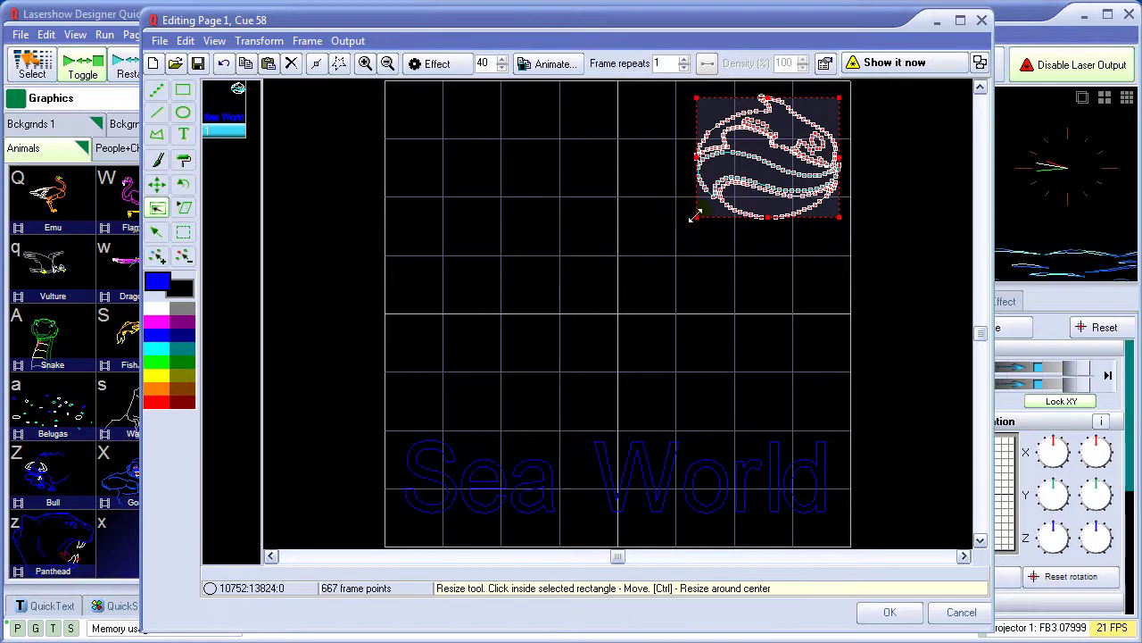
{"action": "left_click_drag", "start_coordinate": [692, 217], "coordinate": [592, 273]}
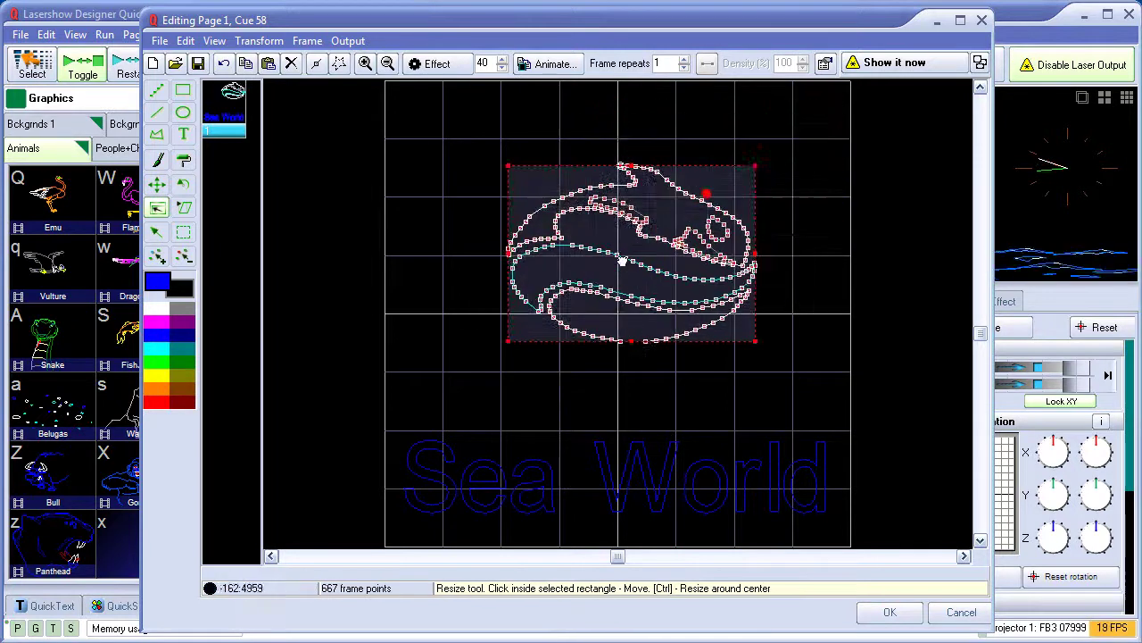
{"action": "left_click_drag", "start_coordinate": [622, 260], "coordinate": [594, 285]}
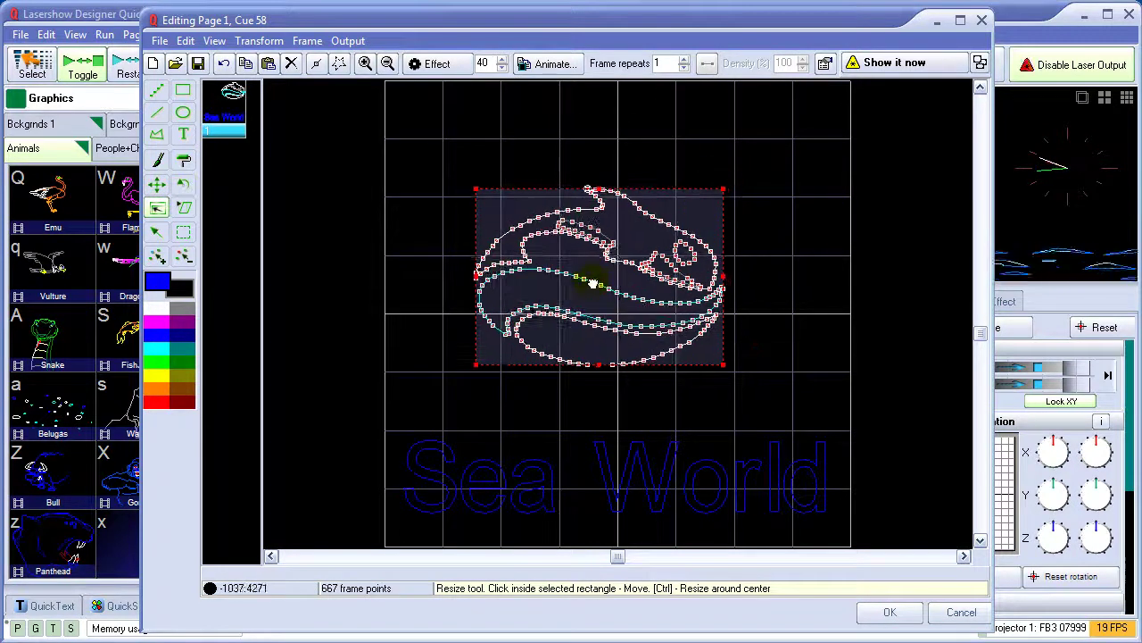
{"action": "left_click", "coordinate": [185, 207]}
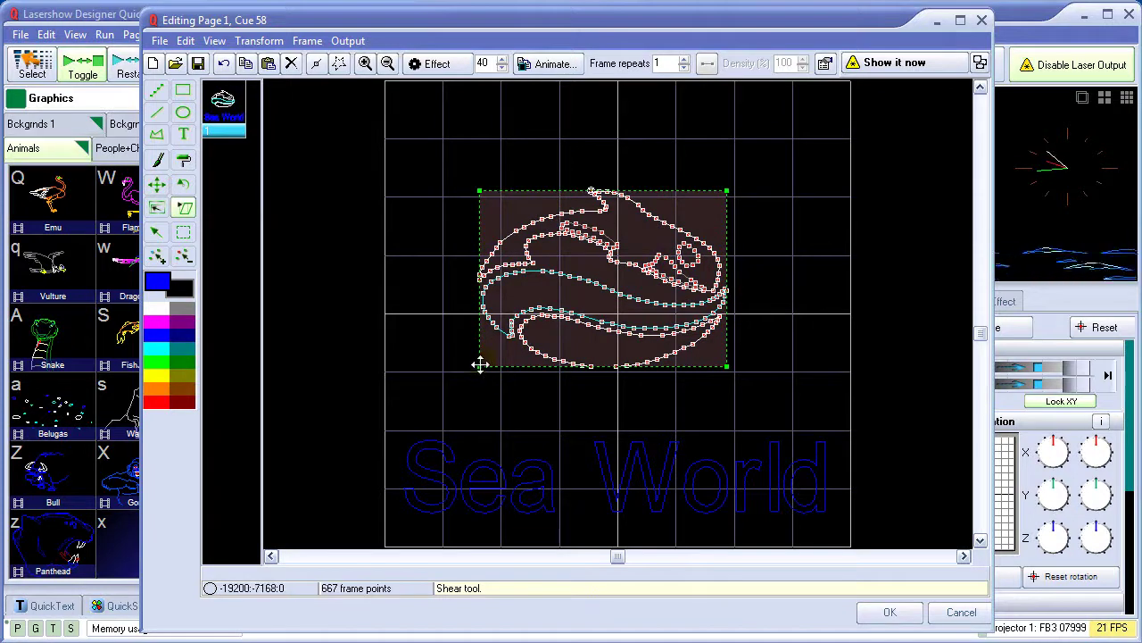
{"action": "left_click_drag", "start_coordinate": [480, 365], "coordinate": [397, 411]}
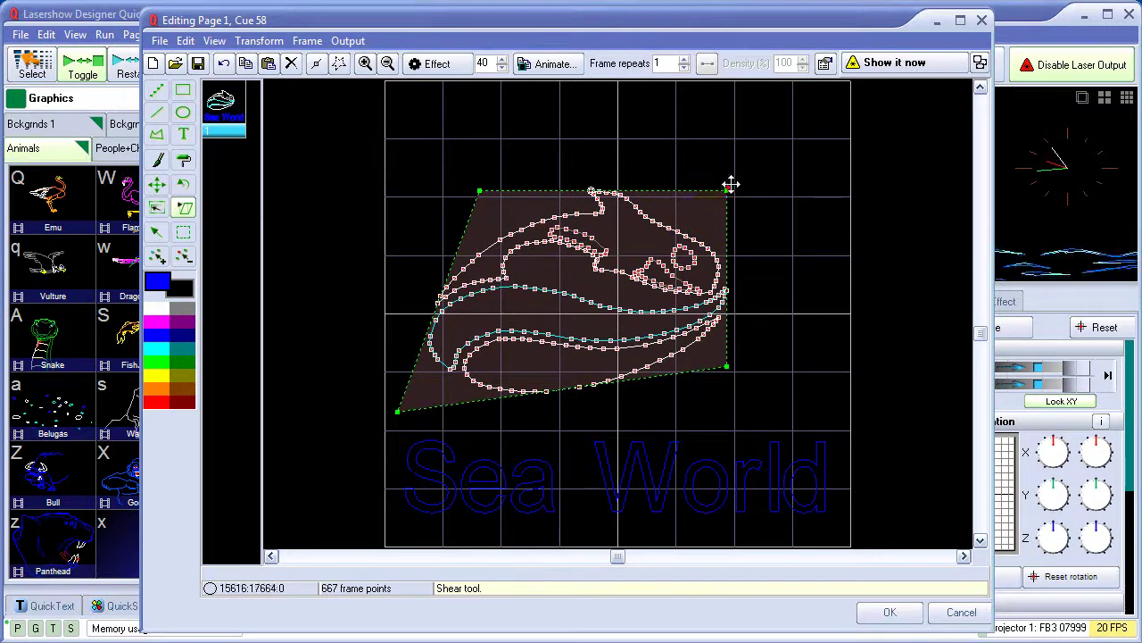
{"action": "left_click_drag", "start_coordinate": [730, 184], "coordinate": [815, 110]}
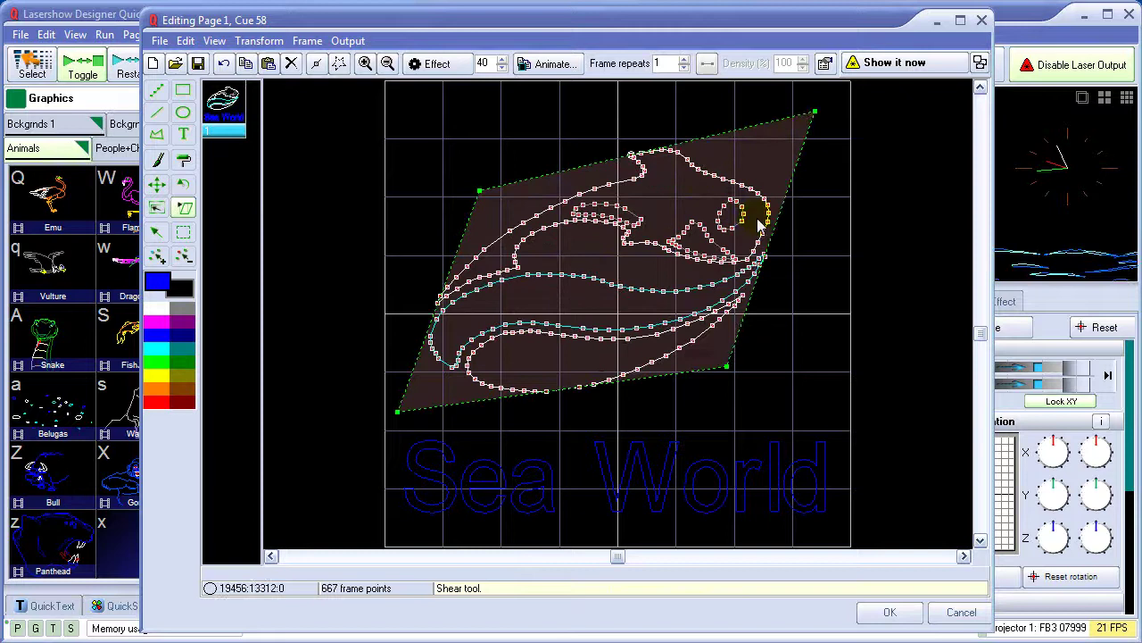
Step: Apply the Write In effect to make a 40-frame animation, preview it on the laser, and close the editor
{"action": "left_click", "coordinate": [438, 64]}
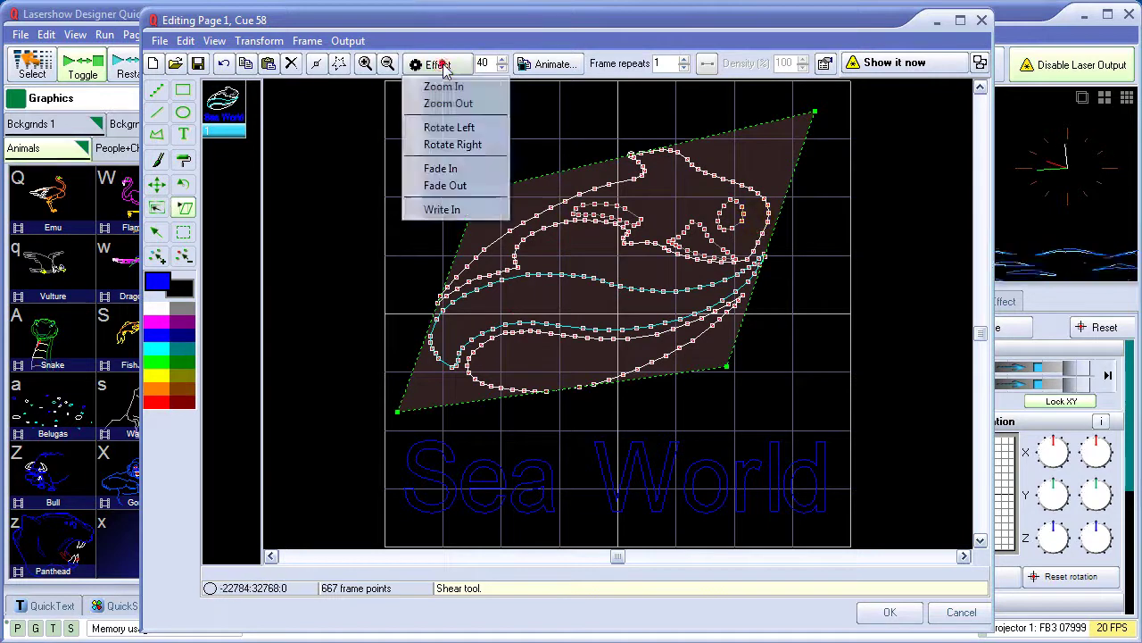
{"action": "left_click", "coordinate": [443, 210]}
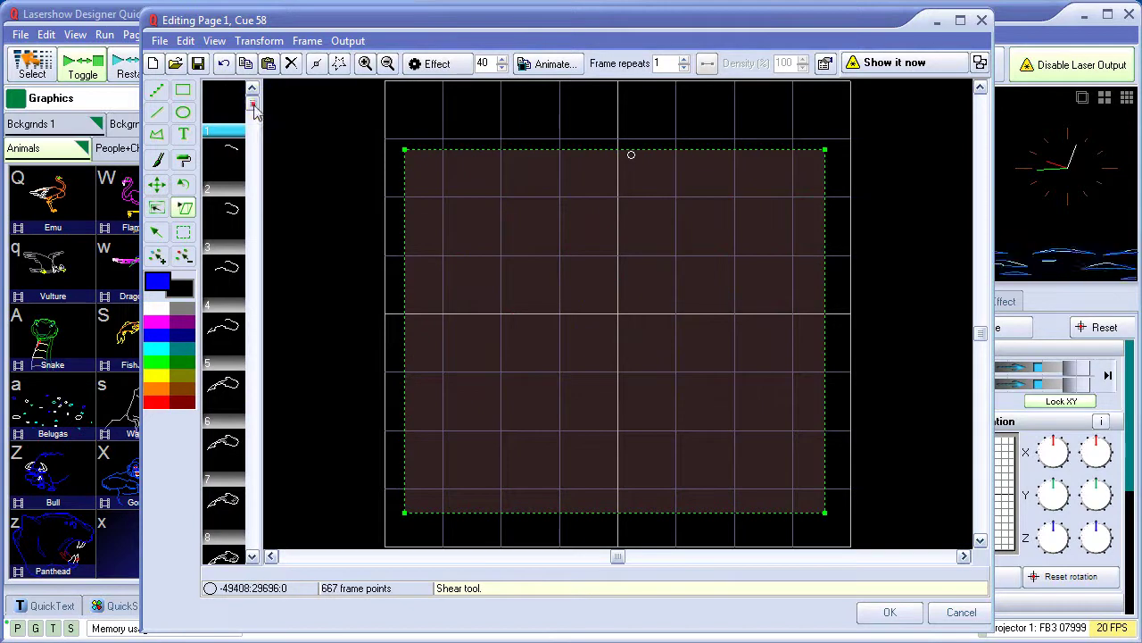
{"action": "left_click_drag", "start_coordinate": [254, 107], "coordinate": [252, 555]}
{"action": "left_click", "coordinate": [227, 404]}
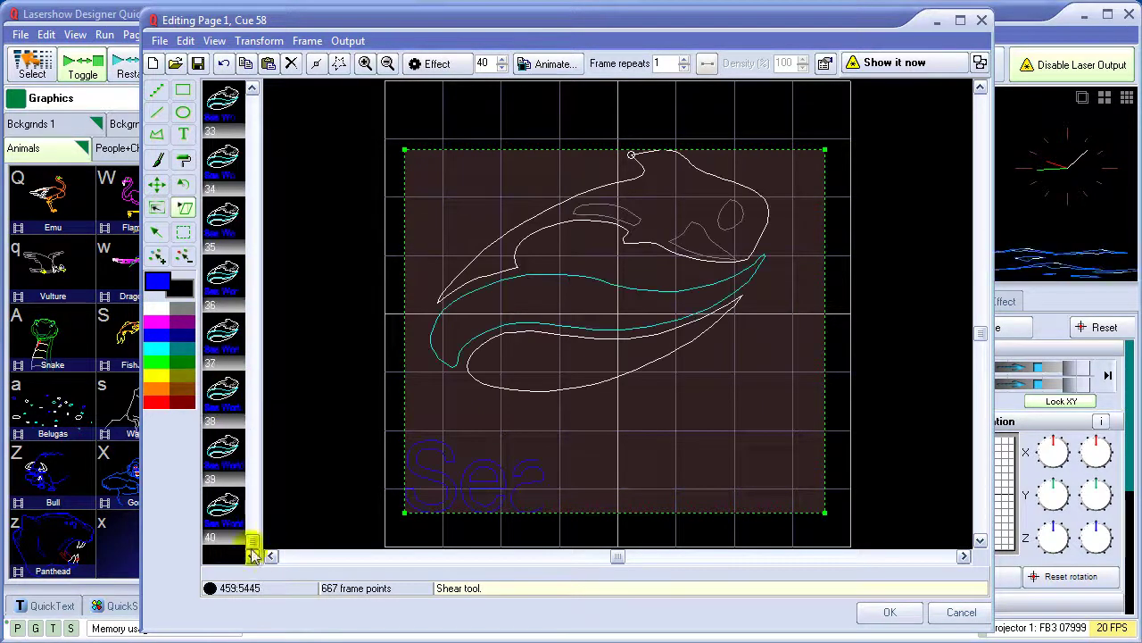
{"action": "left_click", "coordinate": [912, 66]}
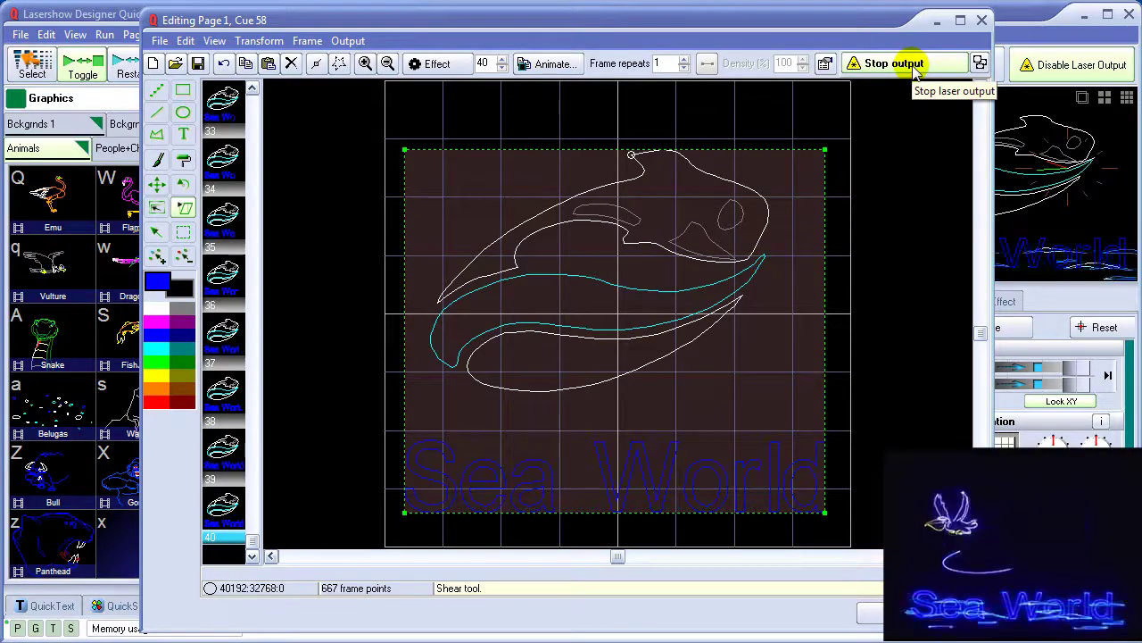
{"action": "left_click", "coordinate": [912, 64]}
{"action": "left_click", "coordinate": [888, 611]}
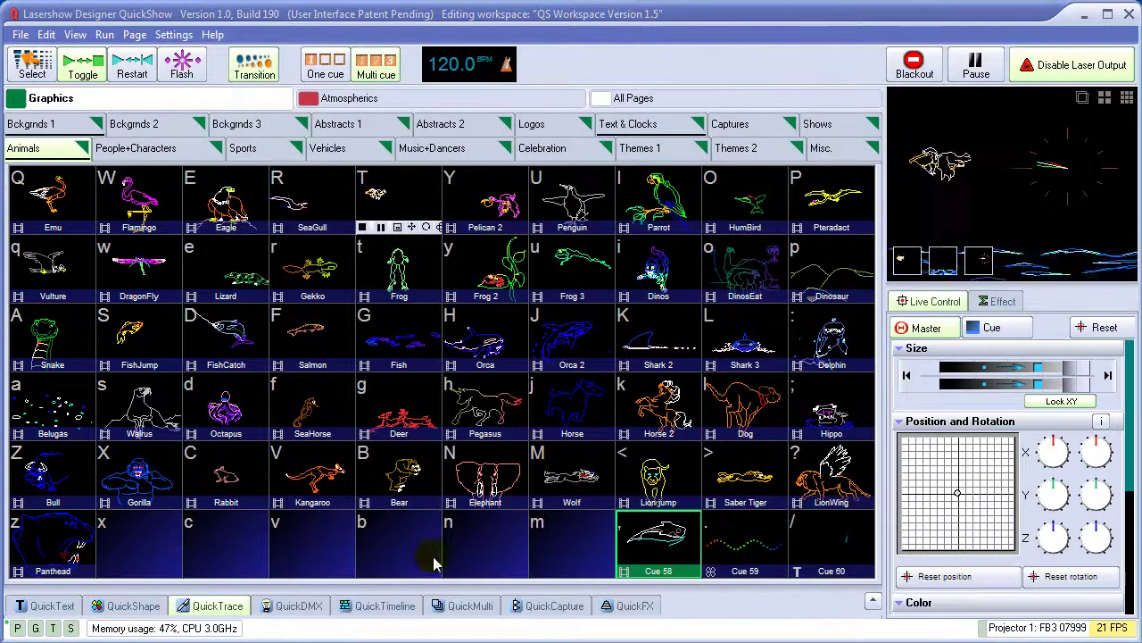
Step: Load Showtime Tutorial.wav into the QuickTimeline and bring up the Themes 2 cue page
{"action": "left_click", "coordinate": [372, 608]}
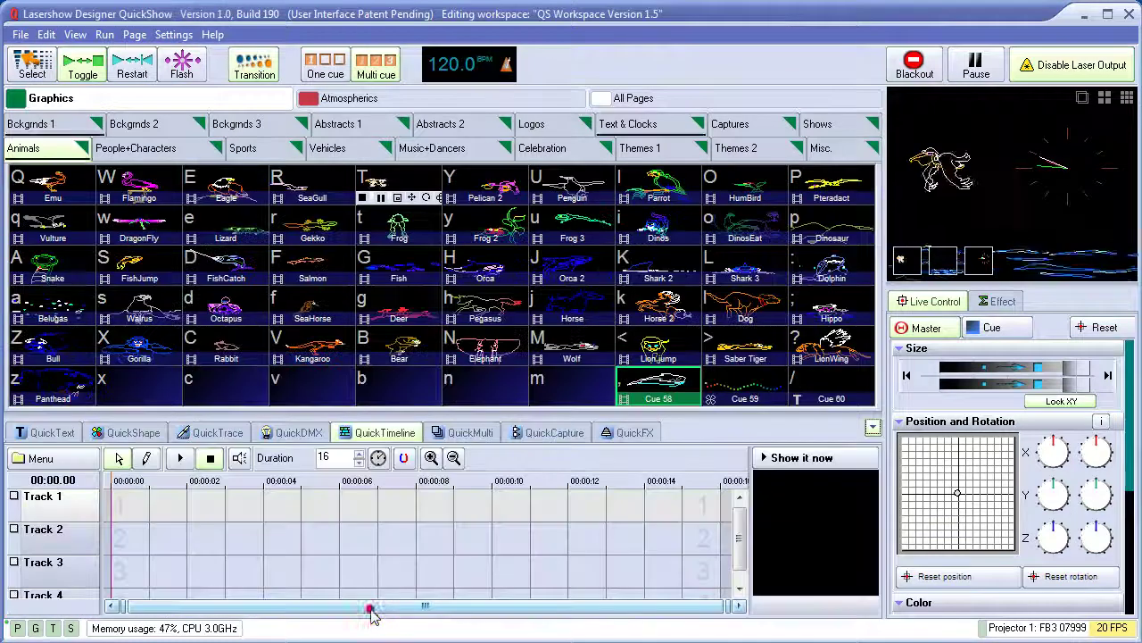
{"action": "left_click", "coordinate": [241, 459]}
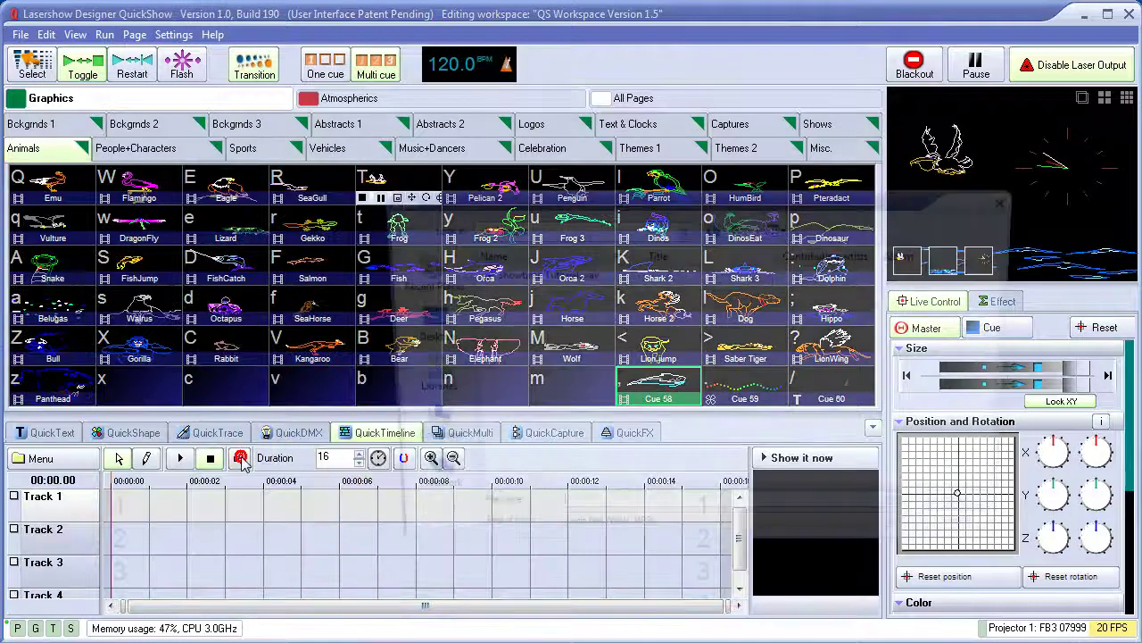
{"action": "left_click", "coordinate": [500, 275]}
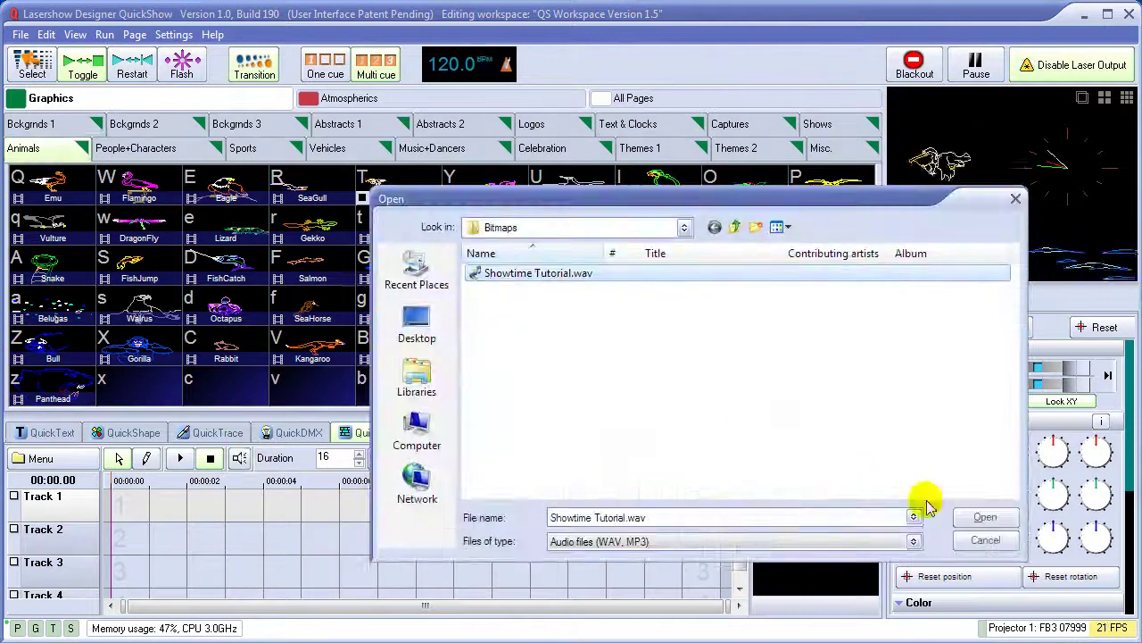
{"action": "left_click", "coordinate": [983, 517]}
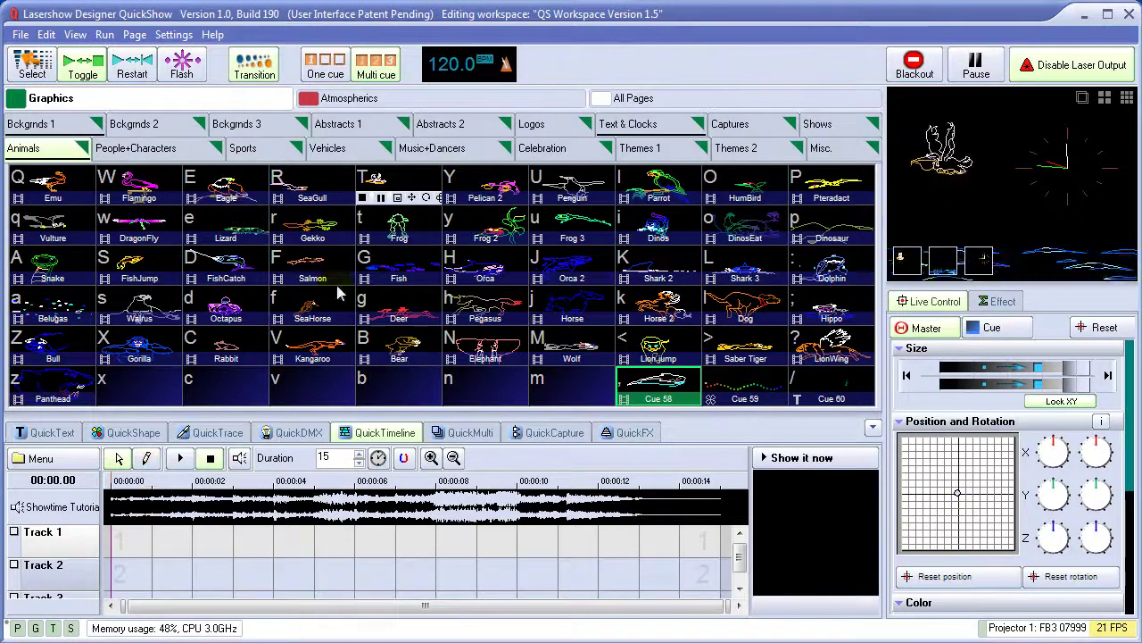
{"action": "left_click", "coordinate": [734, 149]}
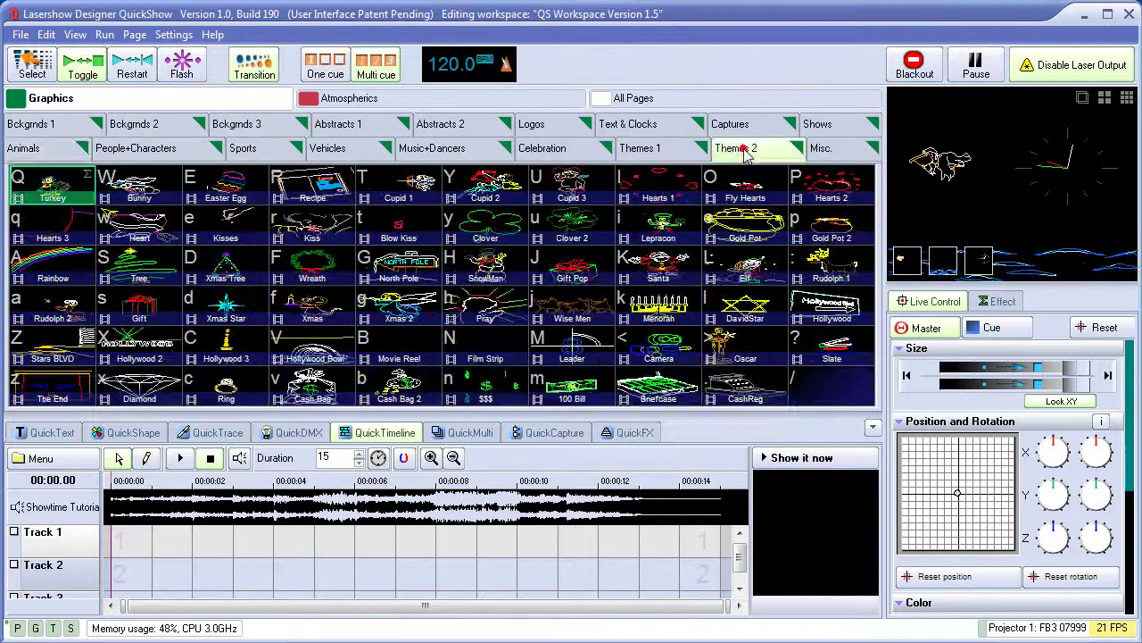
Step: Place the Diamond cue on Track 1 and Hearts 1 on Track 2 of the timeline
{"action": "left_click", "coordinate": [27, 61]}
{"action": "left_click_drag", "start_coordinate": [148, 393], "coordinate": [314, 549]}
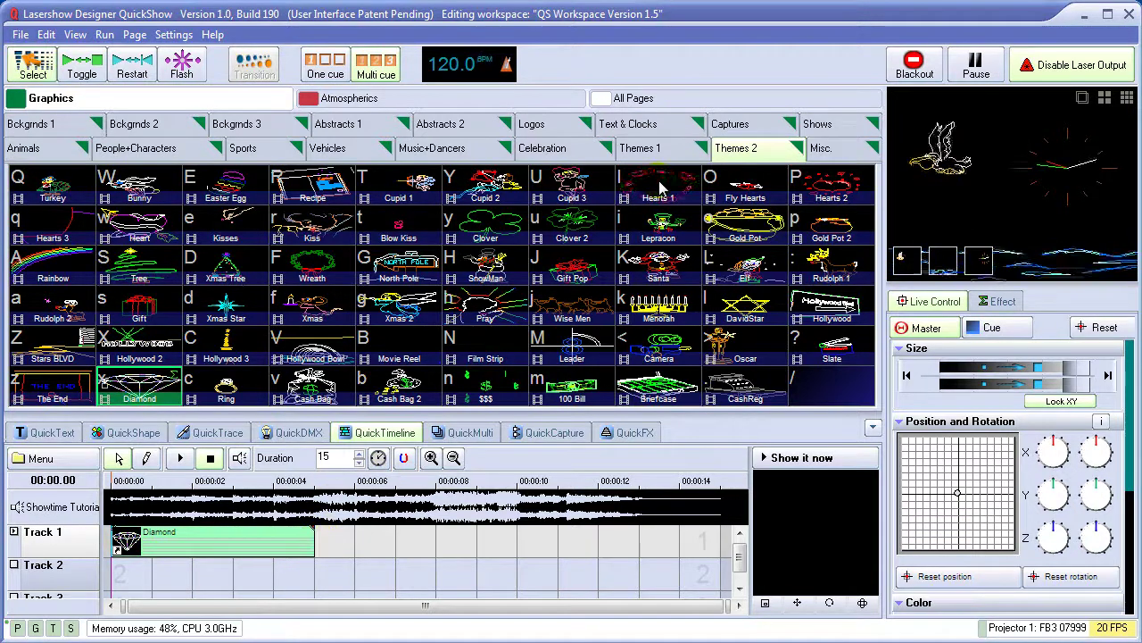
{"action": "left_click_drag", "start_coordinate": [660, 186], "coordinate": [279, 585]}
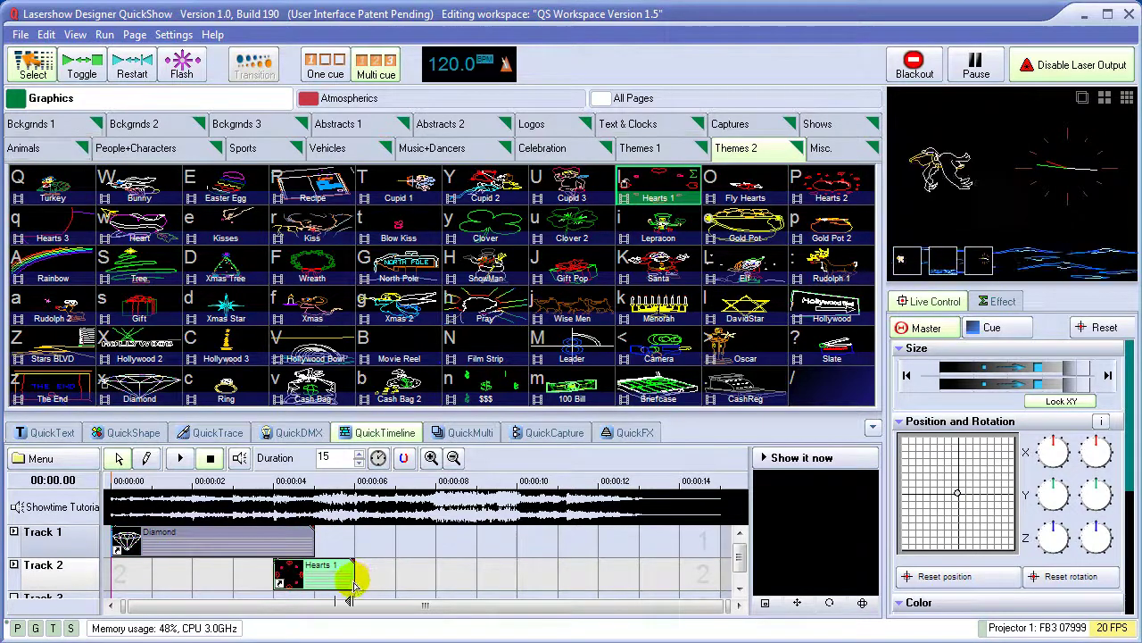
Step: Stretch Hearts 1 to about 00:08.5 so it overlaps Diamond, previewing around 4.8–5.6 s
{"action": "left_click_drag", "start_coordinate": [353, 582], "coordinate": [473, 580]}
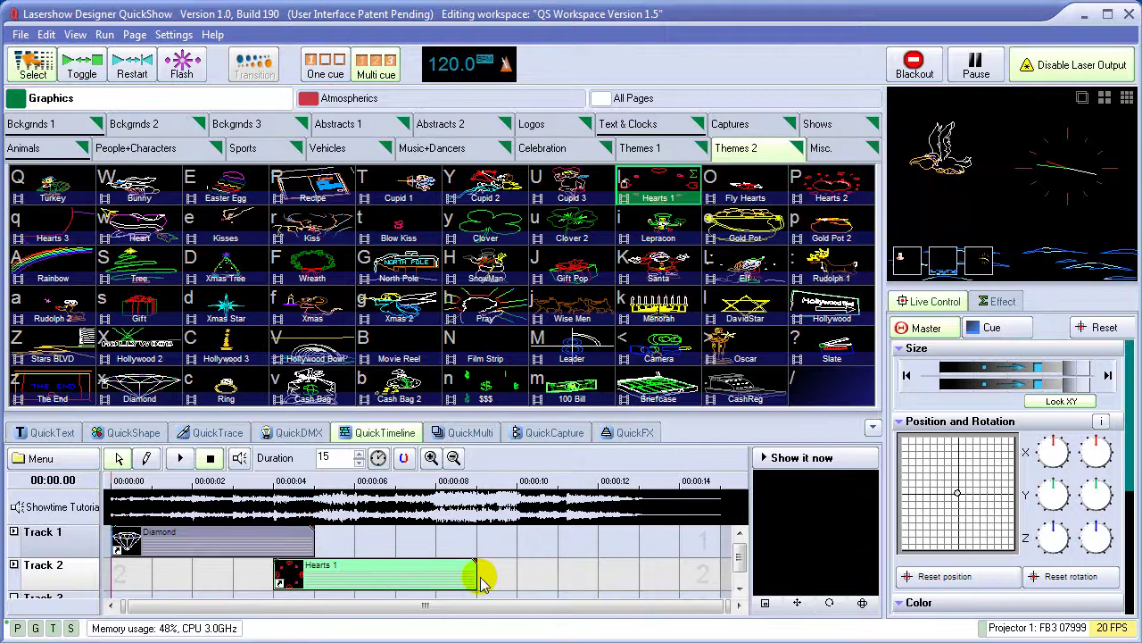
{"action": "left_click", "coordinate": [270, 480]}
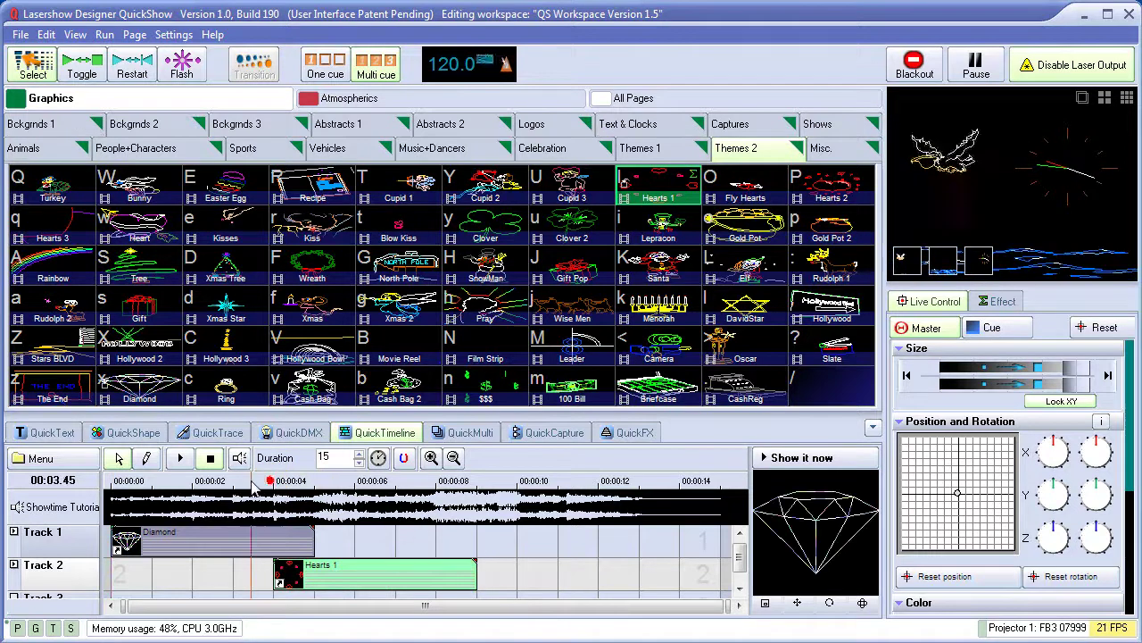
{"action": "left_click", "coordinate": [339, 481]}
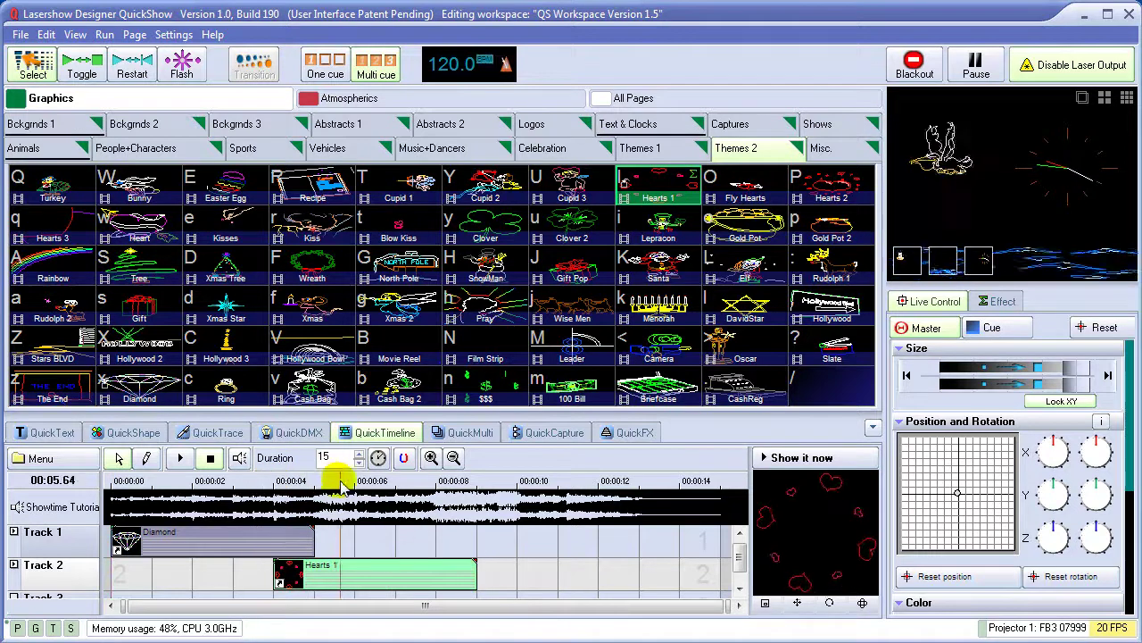
{"action": "left_click", "coordinate": [310, 530]}
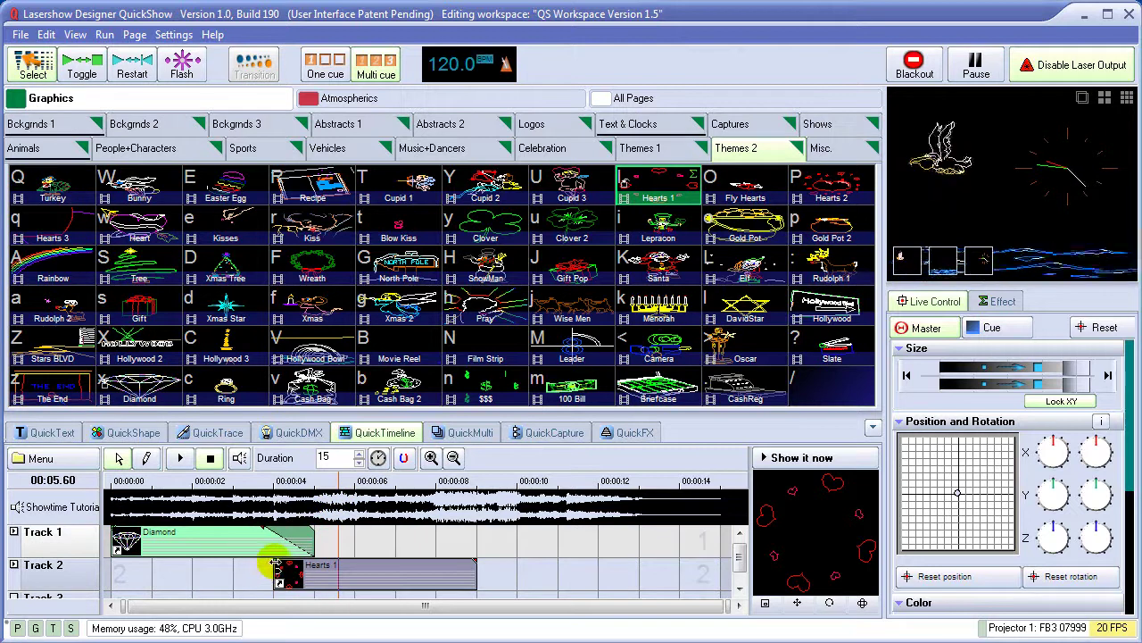
{"action": "left_click", "coordinate": [317, 562]}
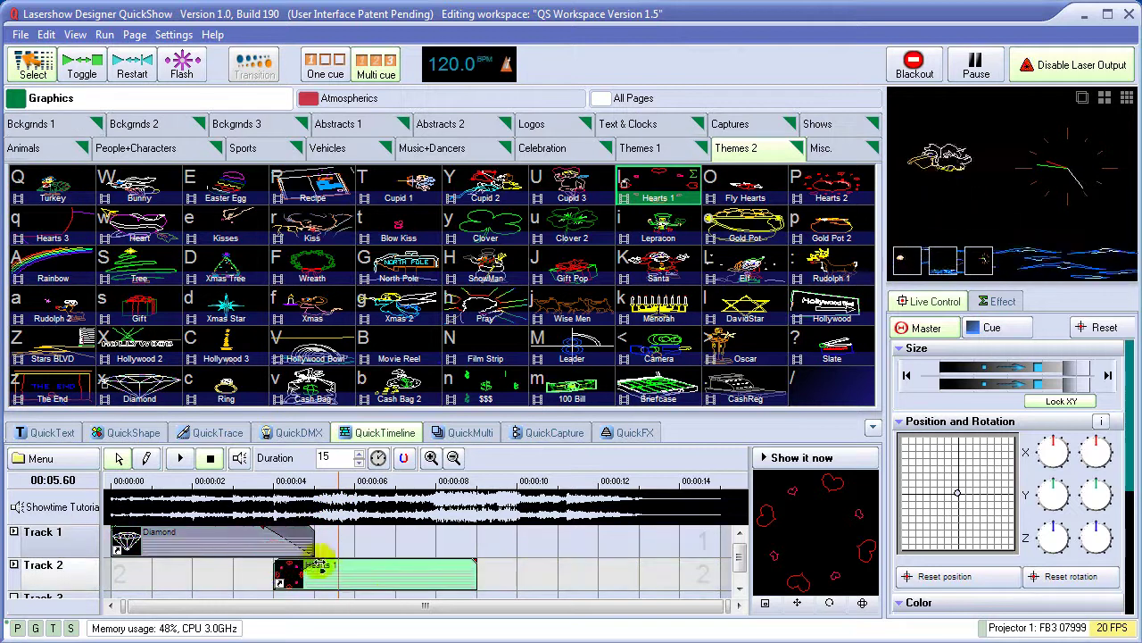
Step: Preview the Diamond-to-Hearts crossfade and scroll the timeline down to Track 3
{"action": "left_click", "coordinate": [301, 480]}
{"action": "left_click", "coordinate": [366, 482]}
{"action": "left_click_drag", "start_coordinate": [366, 481], "coordinate": [484, 502]}
{"action": "left_click_drag", "start_coordinate": [740, 560], "coordinate": [743, 580]}
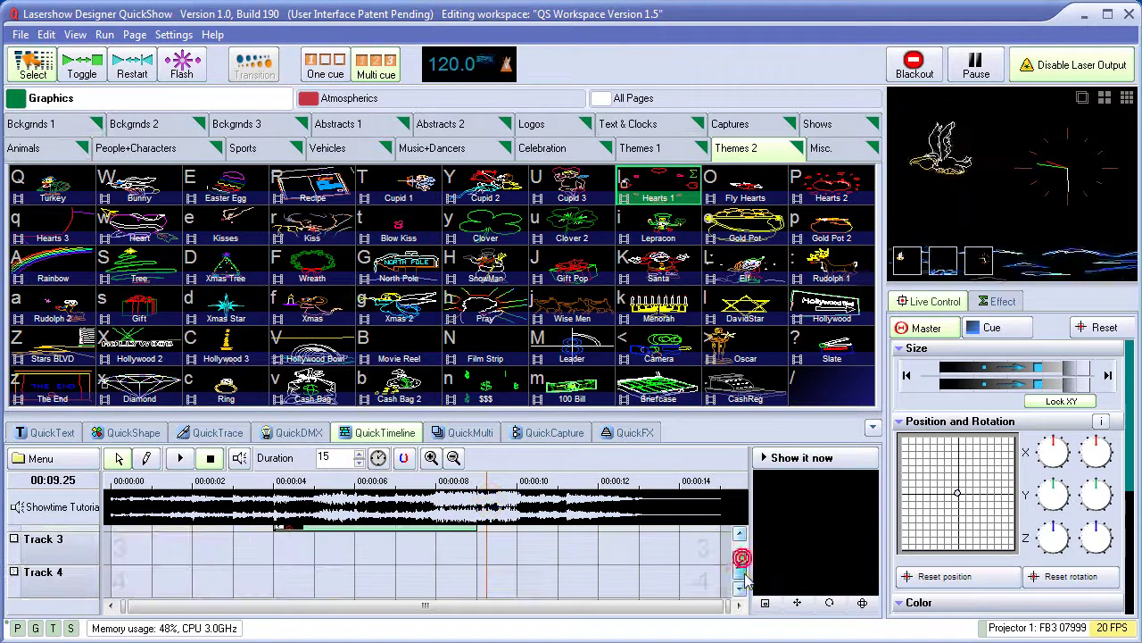
Step: Place Hearts 2 on Track 3 at about 8 seconds and scrub the show to check
{"action": "left_click_drag", "start_coordinate": [839, 201], "coordinate": [718, 550]}
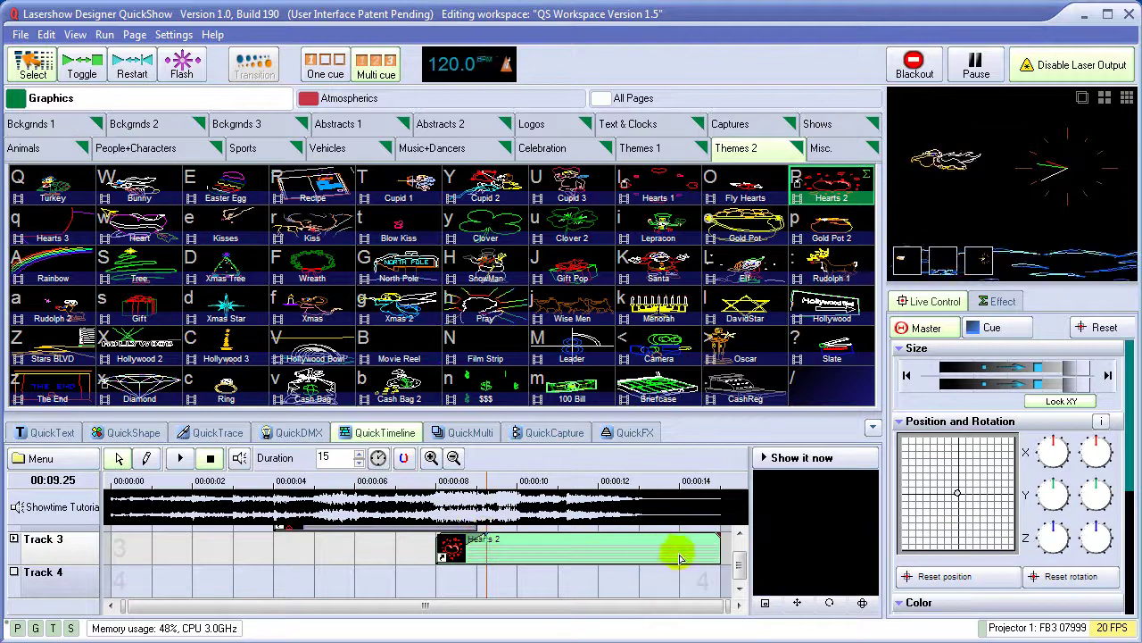
{"action": "scroll", "coordinate": [739, 566], "scroll_direction": "up", "scroll_amount": 2}
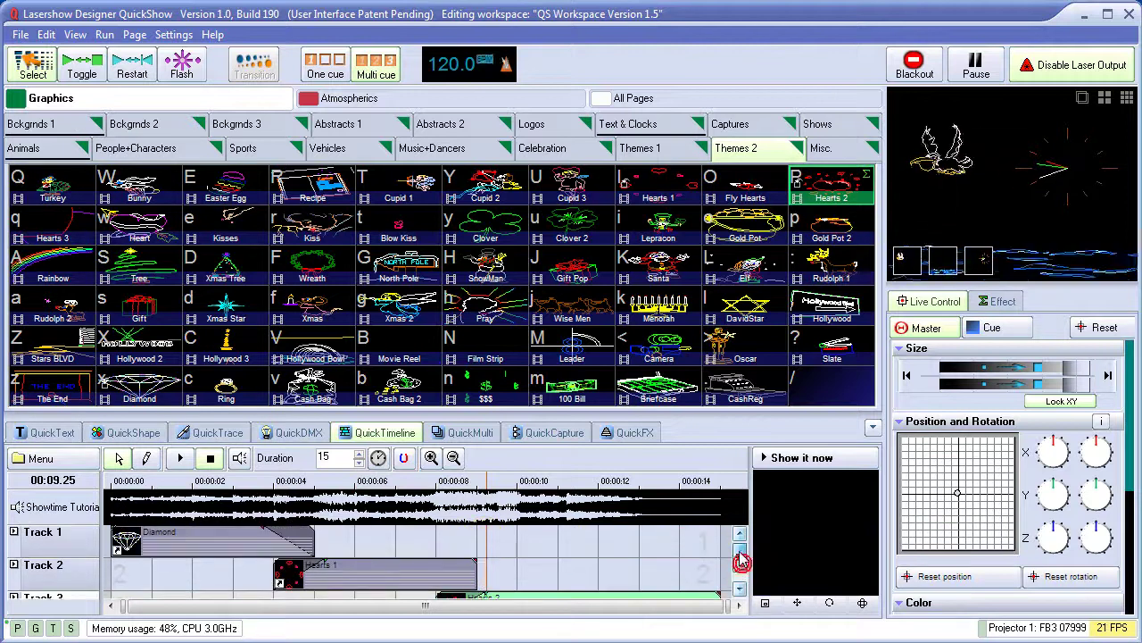
{"action": "left_click", "coordinate": [473, 567]}
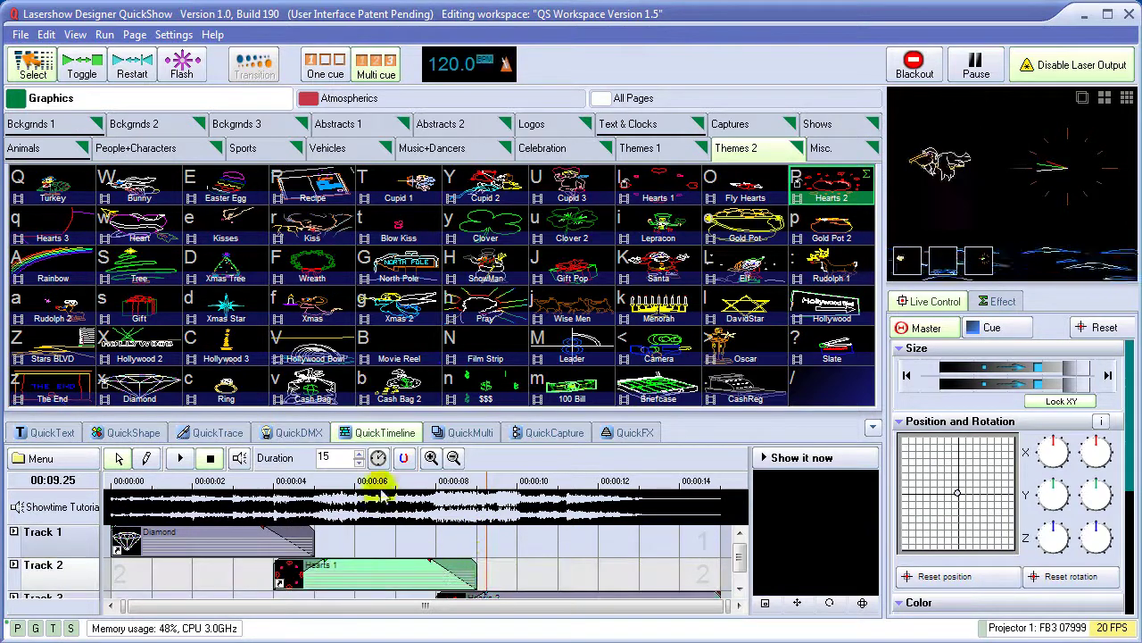
{"action": "left_click_drag", "start_coordinate": [390, 485], "coordinate": [174, 480]}
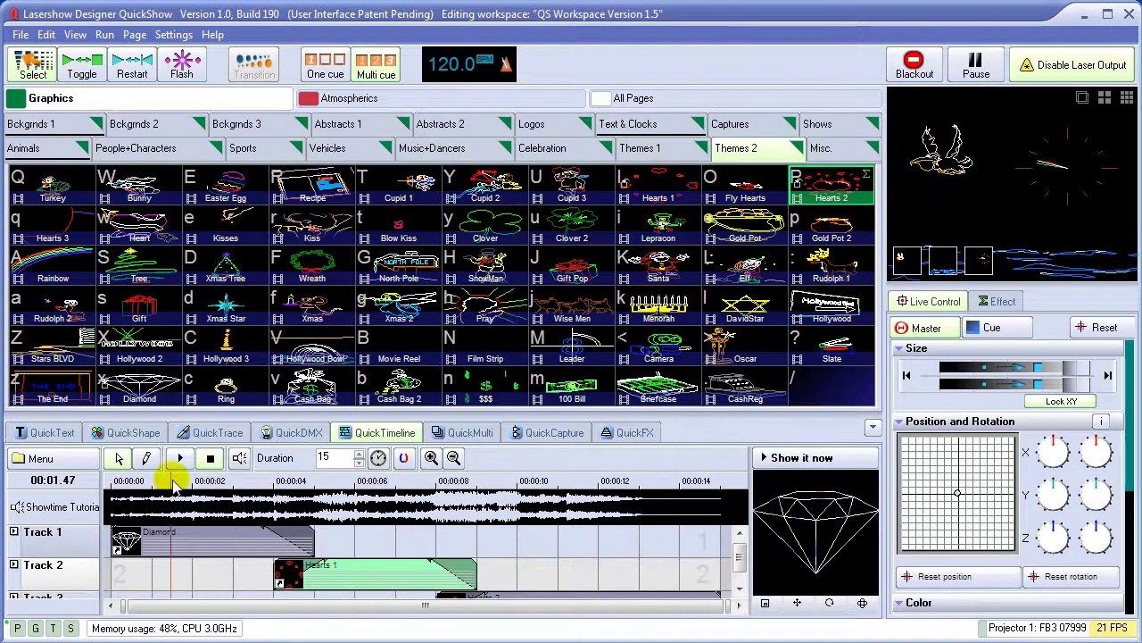
Step: Play the three-track show to the lasers, stop output, then hide the timeline with F11
{"action": "left_click", "coordinate": [179, 464]}
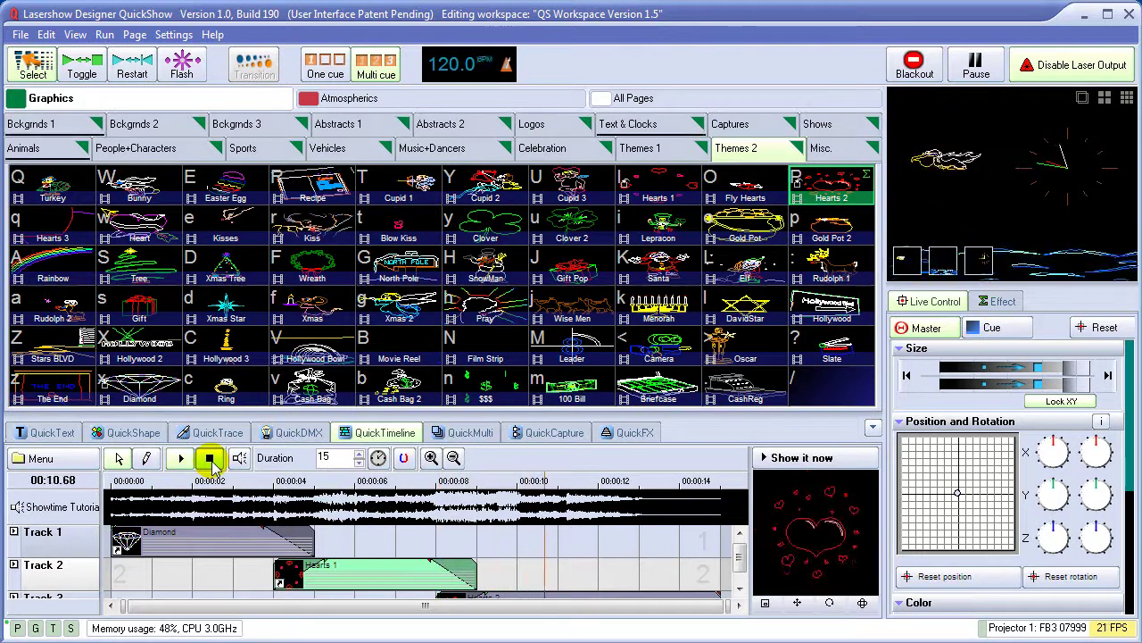
{"action": "left_click", "coordinate": [794, 458]}
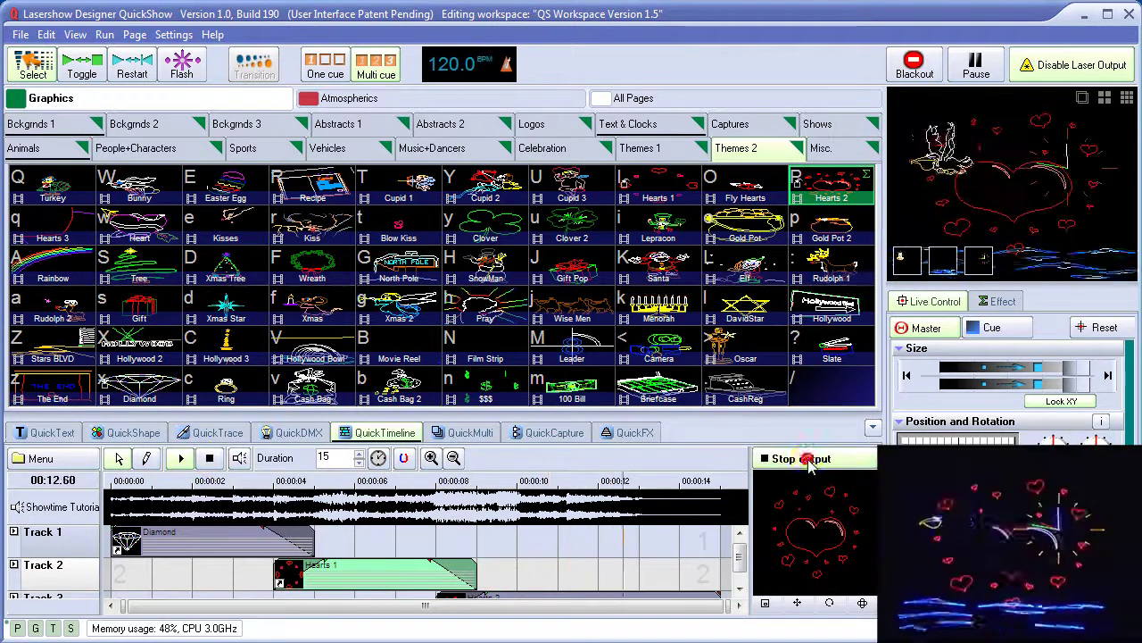
{"action": "left_click", "coordinate": [803, 459]}
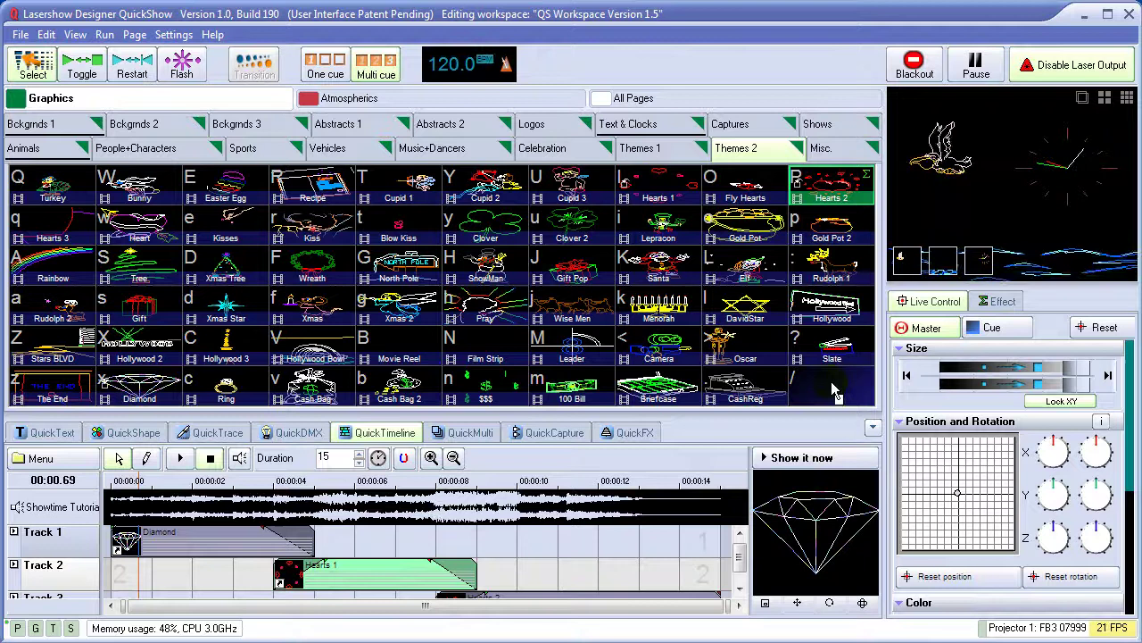
{"action": "key", "text": "F11"}
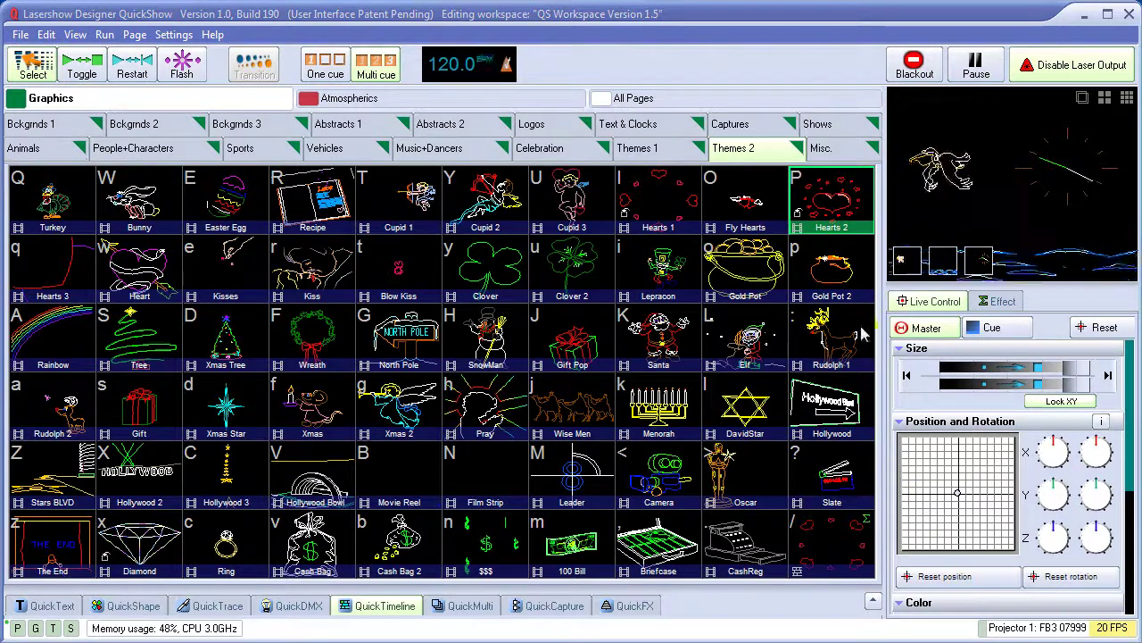
Step: Black out output and play the Diamond cue from the Atmospherics Statics group
{"action": "left_click", "coordinate": [917, 72]}
{"action": "left_click", "coordinate": [492, 103]}
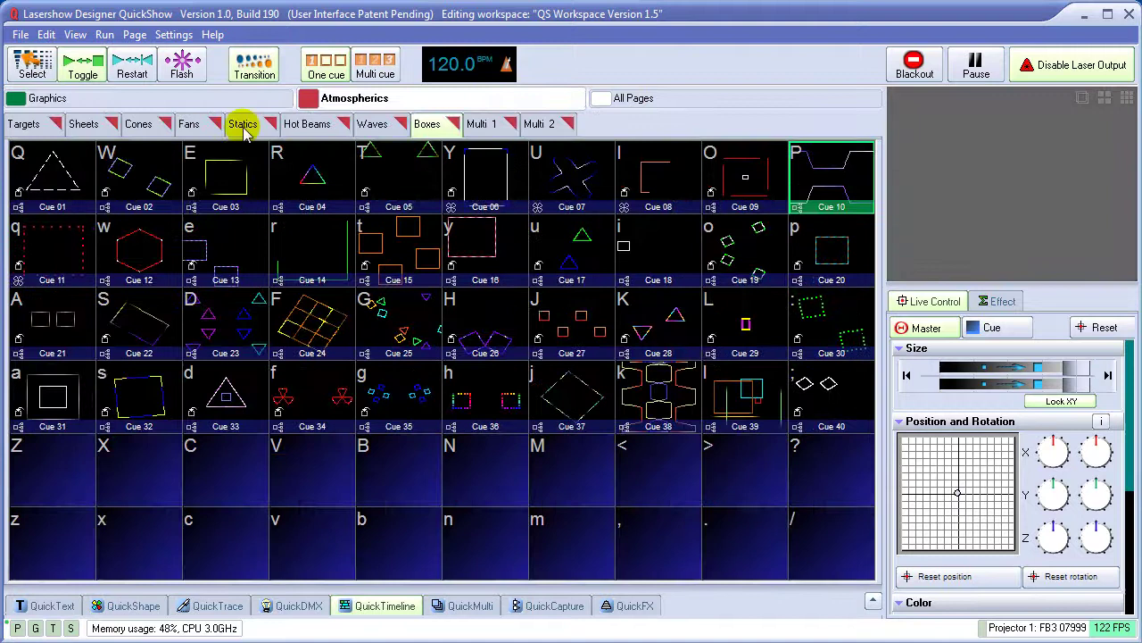
{"action": "left_click", "coordinate": [245, 125]}
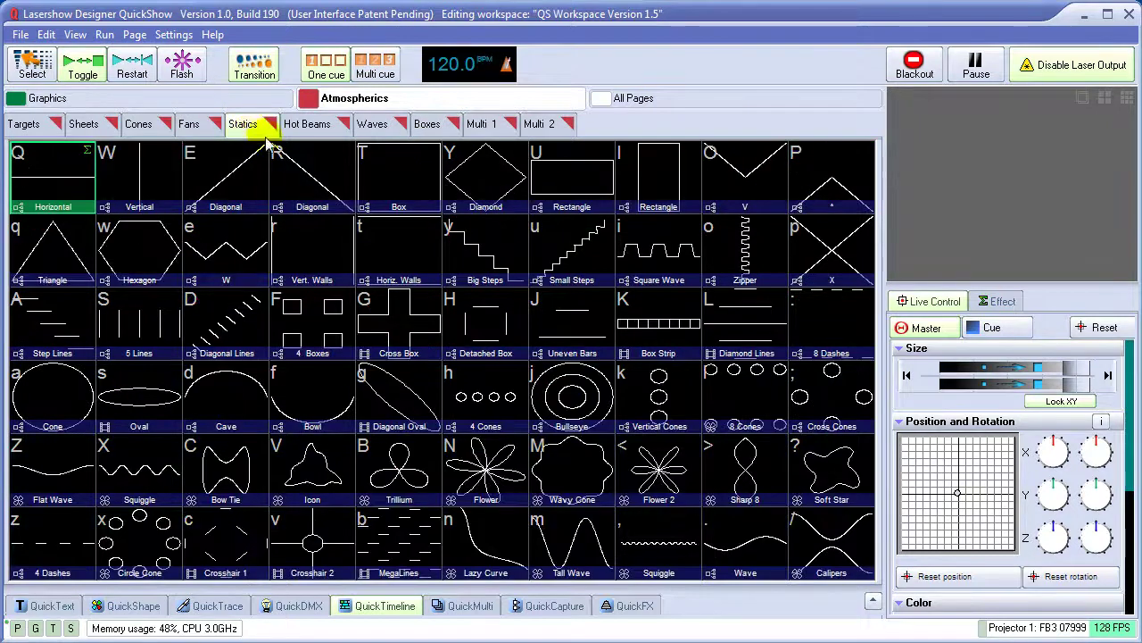
{"action": "left_click", "coordinate": [473, 180]}
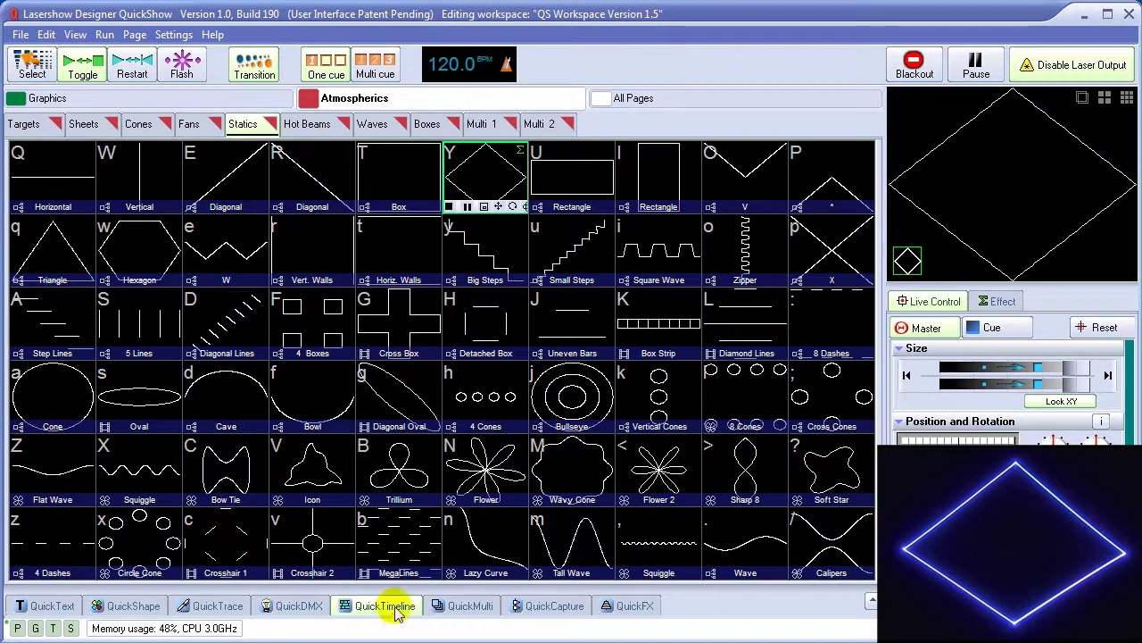
Step: Layer QuickFX B/V colour, Chop and Swirl effects on the diamond
{"action": "left_click", "coordinate": [634, 605]}
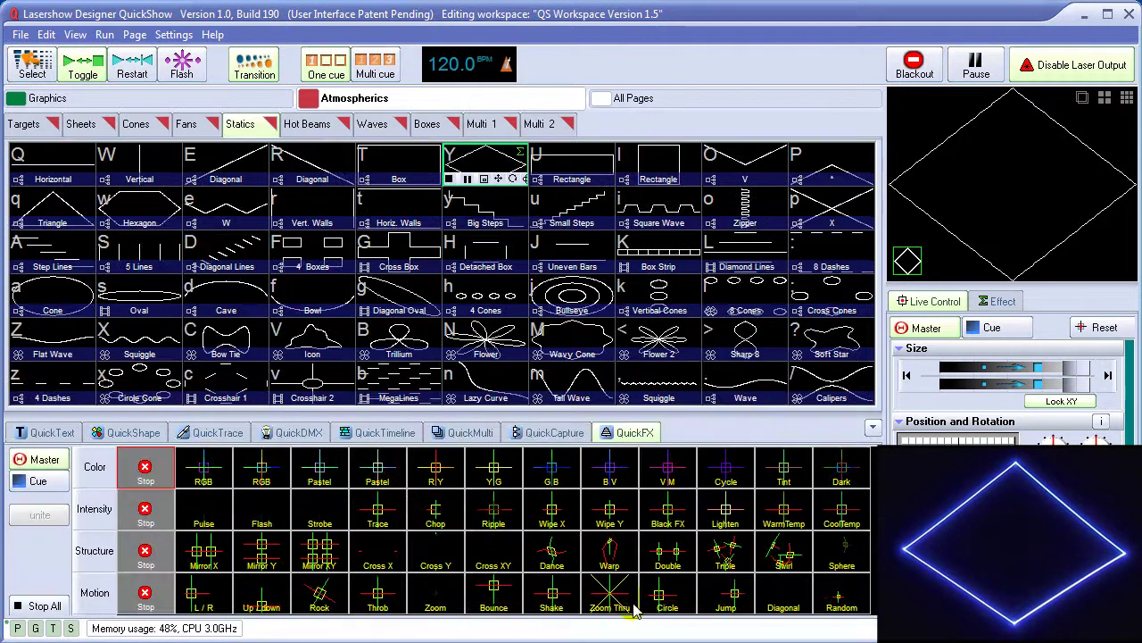
{"action": "left_click", "coordinate": [611, 471]}
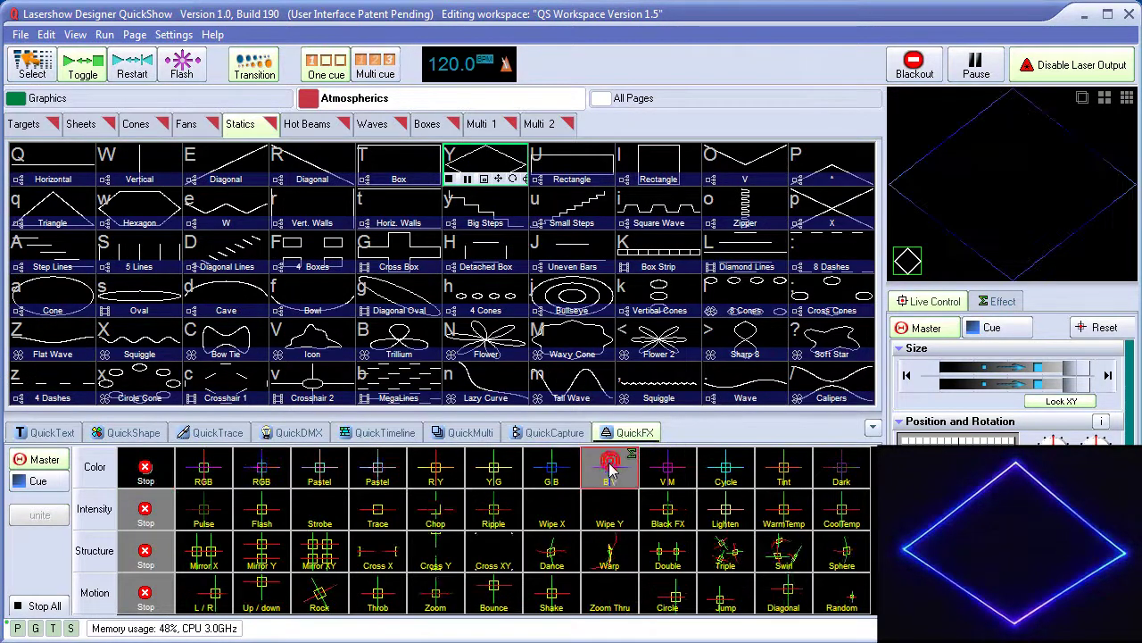
{"action": "left_click", "coordinate": [435, 516]}
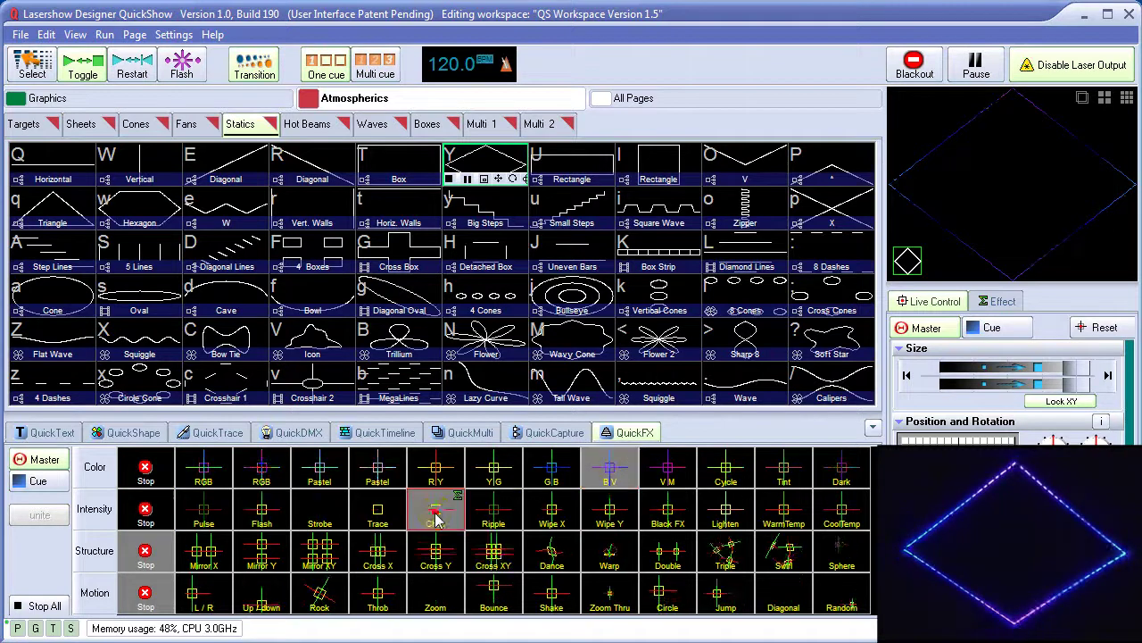
{"action": "left_click", "coordinate": [784, 558]}
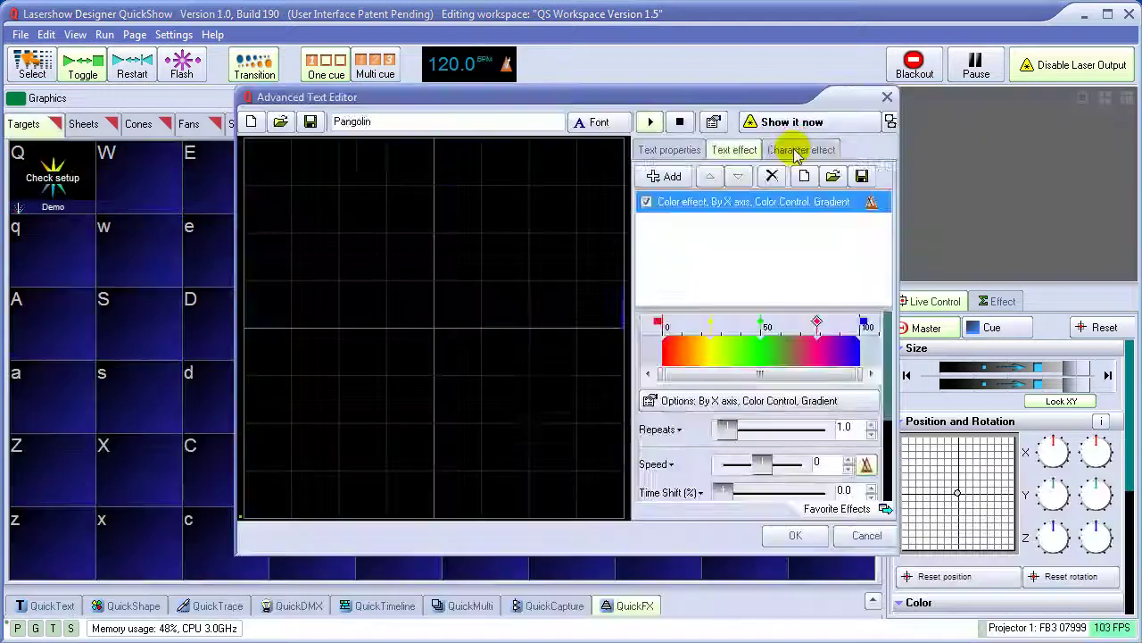
Step: Add an oscillating Roto Z character effect to the Pangolin text
{"action": "left_click", "coordinate": [665, 235]}
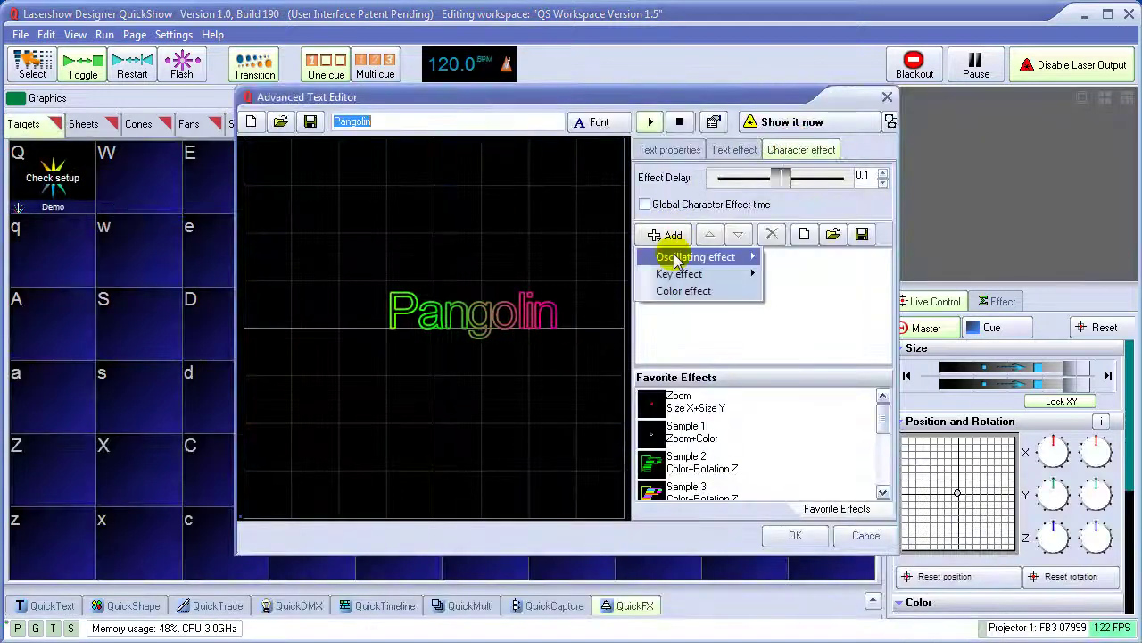
{"action": "mouse_move", "coordinate": [678, 259]}
{"action": "left_click", "coordinate": [839, 366]}
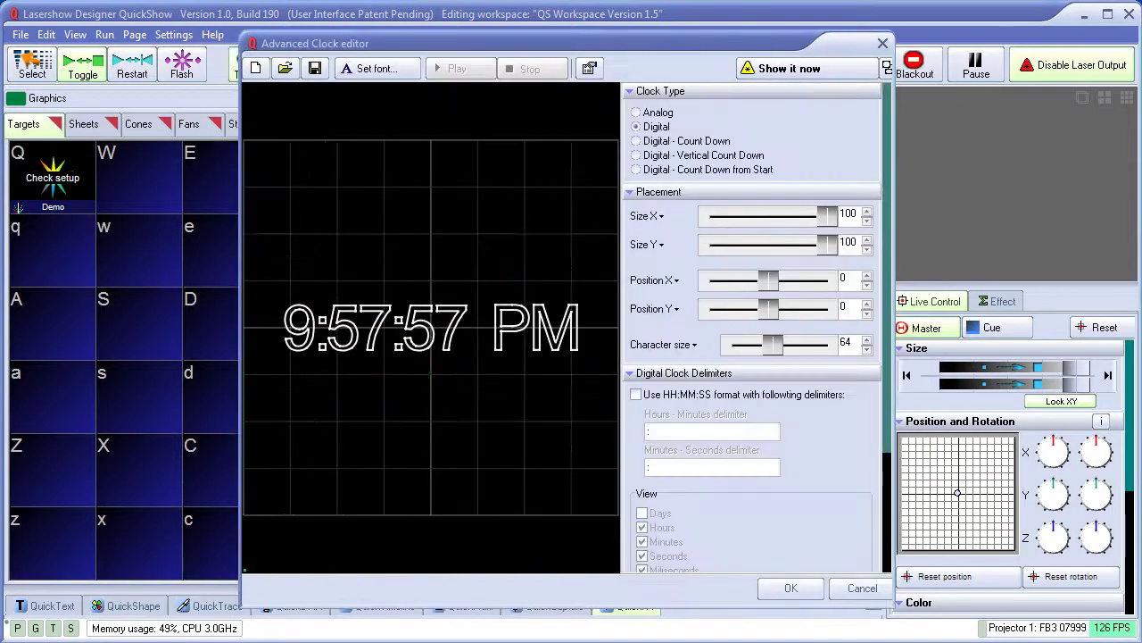
Step: Set the clock to Digital - Count Down from Start and run the 60-second countdown
{"action": "left_click", "coordinate": [636, 170]}
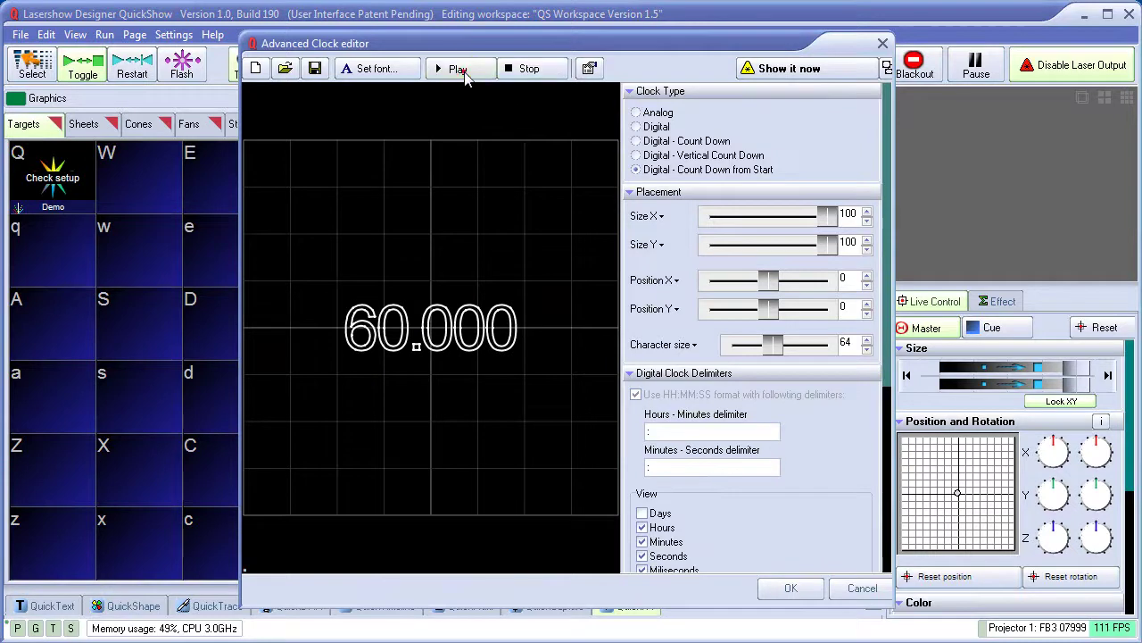
{"action": "left_click", "coordinate": [462, 73]}
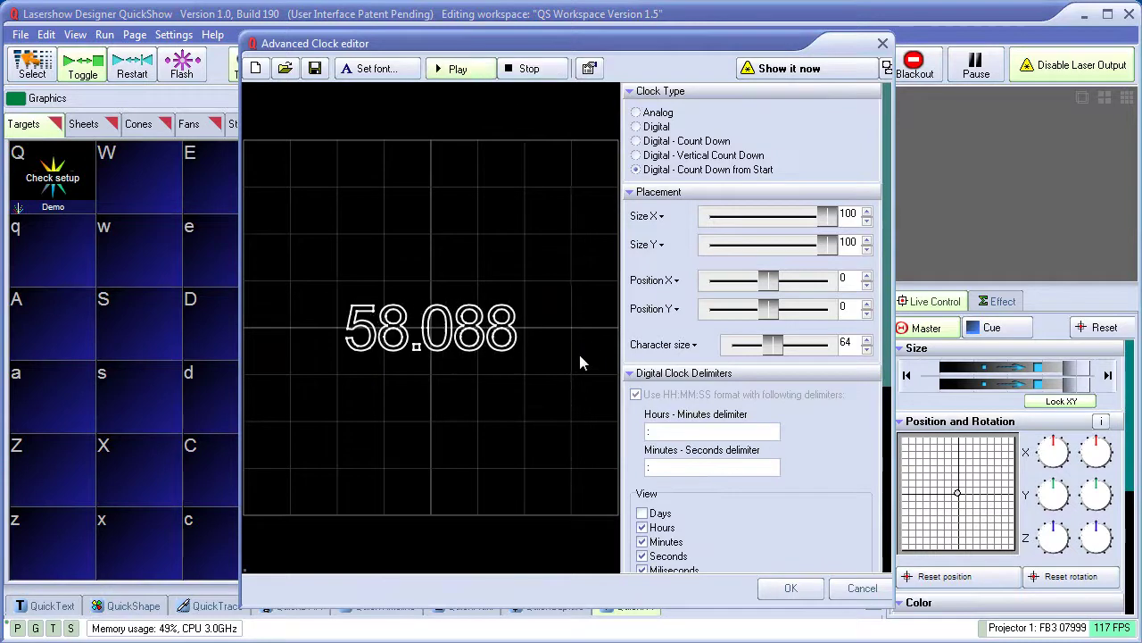